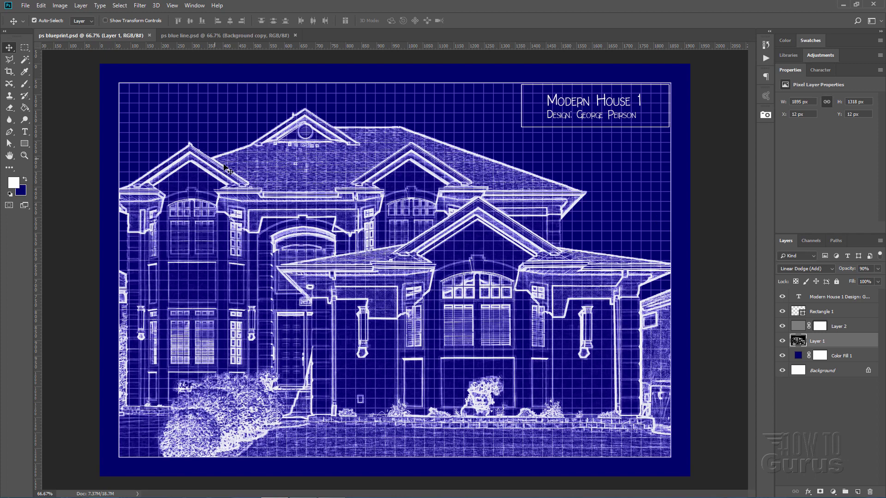
Step: Switch to ps blue line.psd and toggle its Levels, colour and border layers off and on
left_click(237, 37)
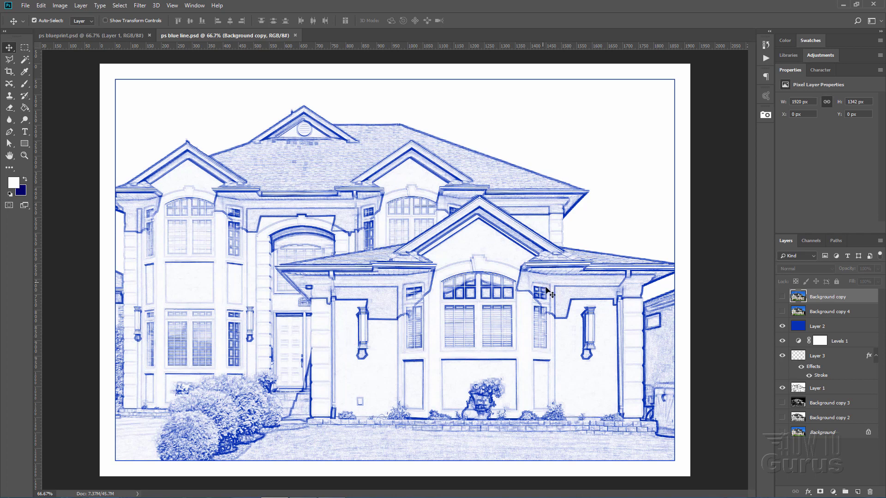
left_click(782, 341)
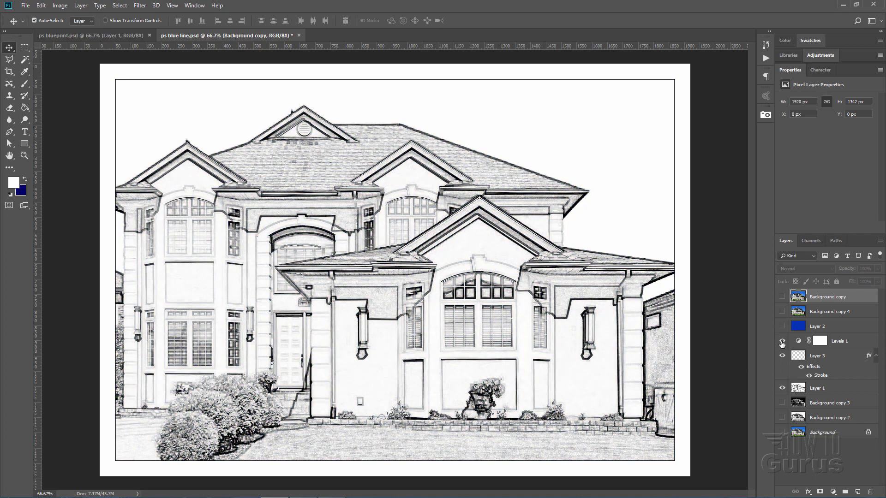
left_click(782, 355)
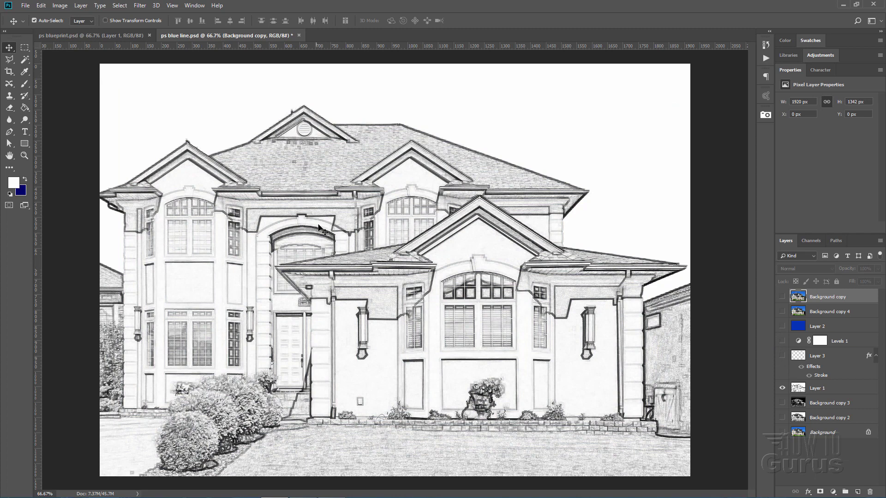
left_click(783, 357)
left_click(782, 341)
left_click(782, 326)
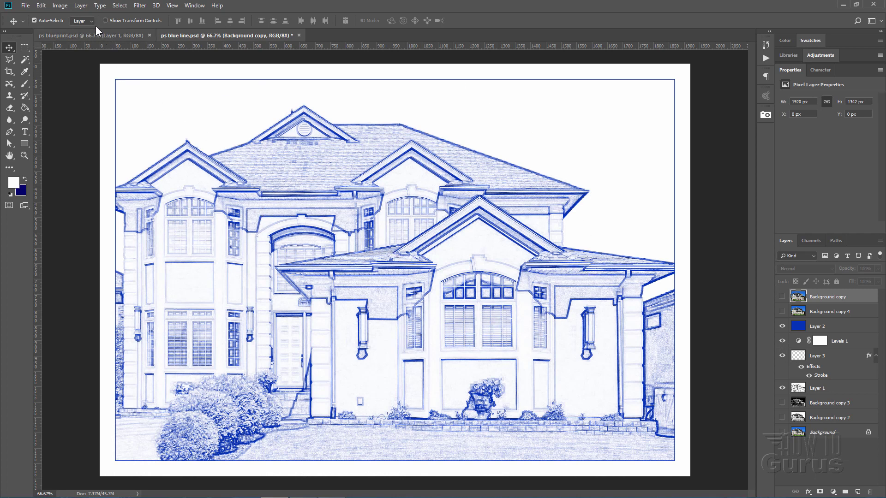
Step: Select the whole blue drawing canvas and Copy Merged
left_click(120, 6)
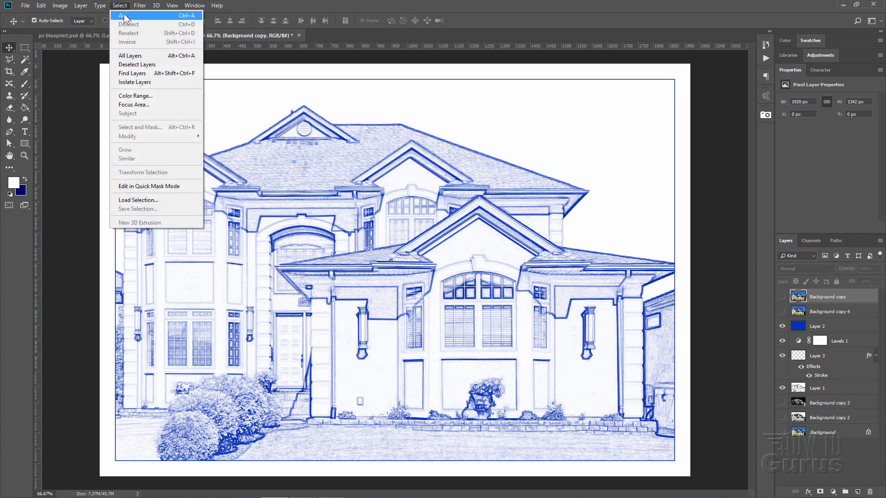
left_click(125, 15)
left_click(42, 5)
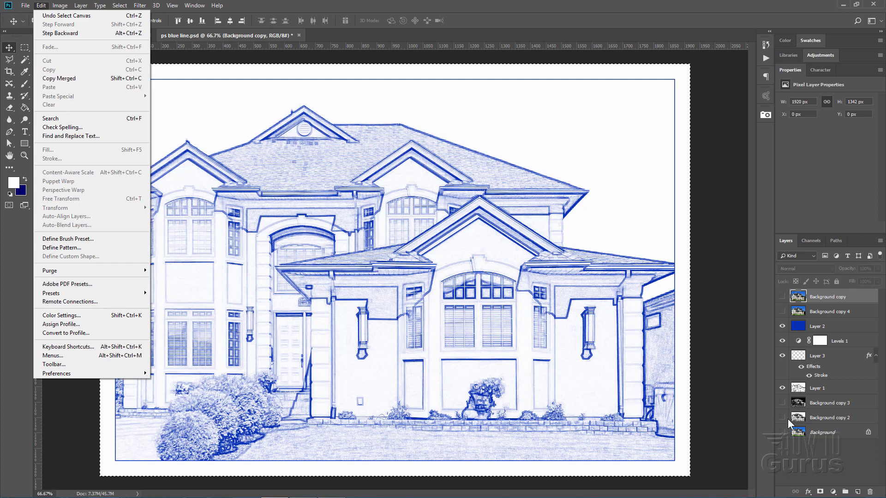
left_click(73, 79)
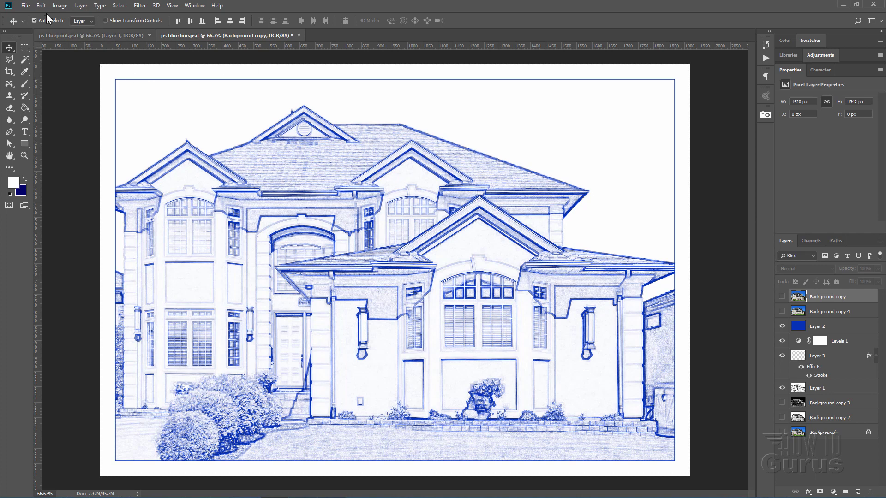
Step: Create a new Clipboard-sized document and paste the merged blue drawing into it
left_click(25, 6)
key("Escape")
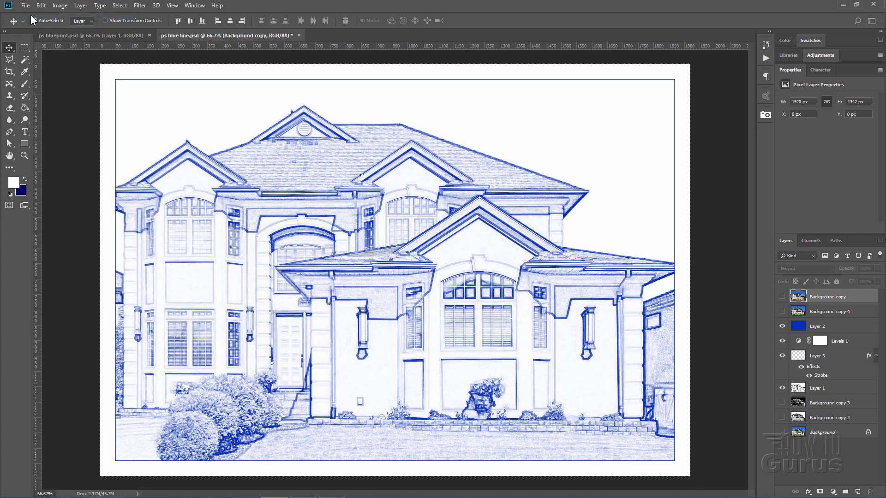
key("ctrl+n")
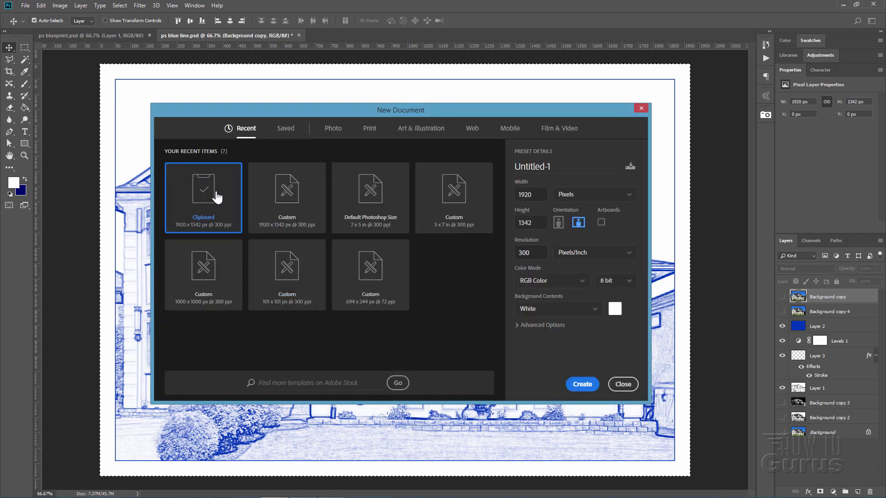
left_click(584, 386)
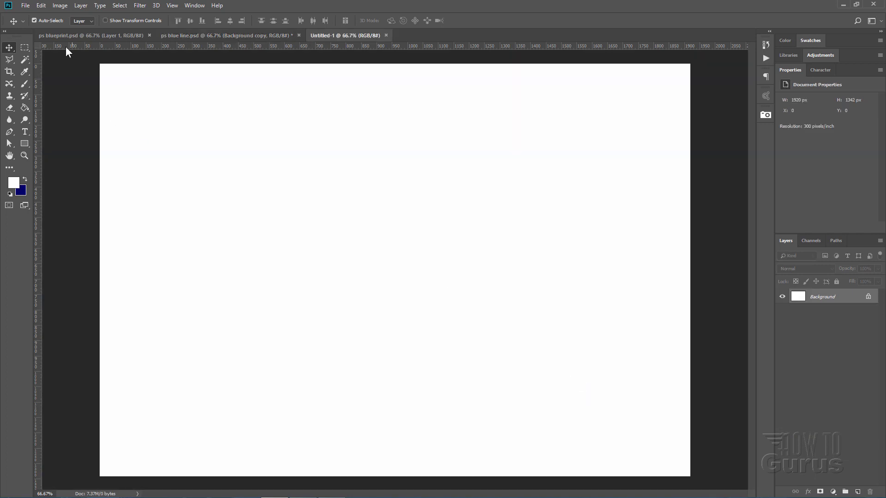
left_click(40, 7)
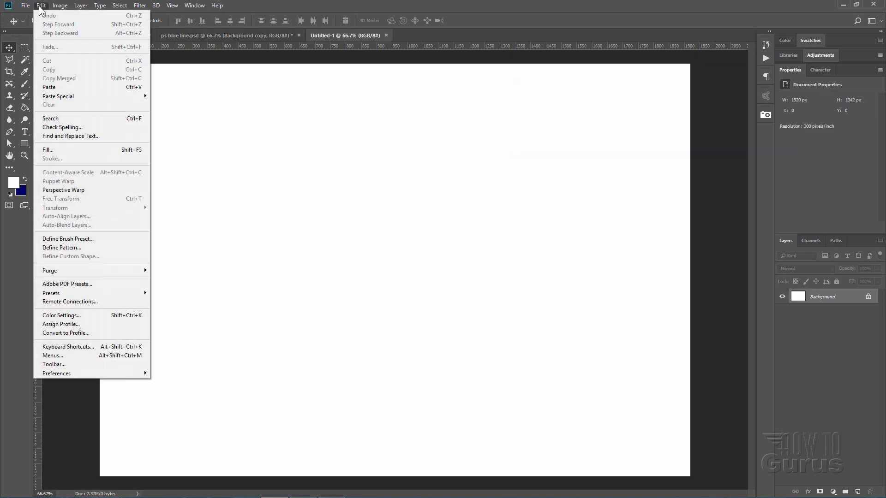
left_click(60, 86)
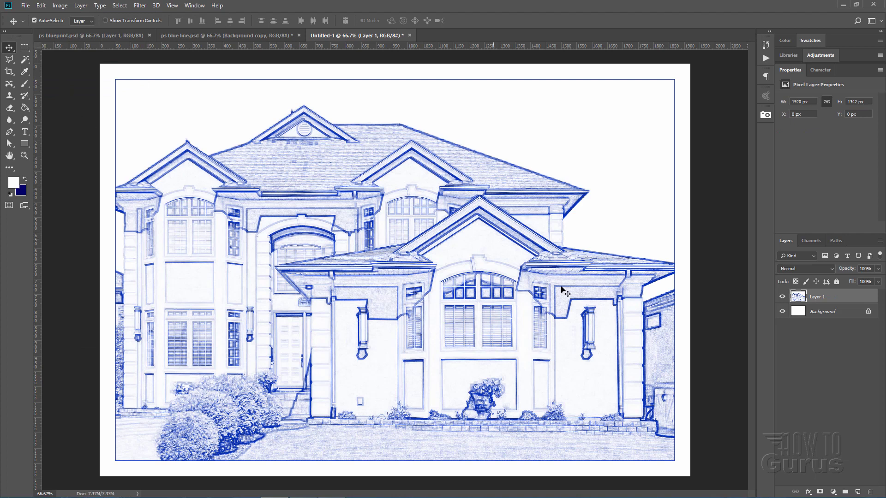
Step: In ps blue line.psd, hide the upper layers and copy the grey sketch Layer 1
left_click(254, 35)
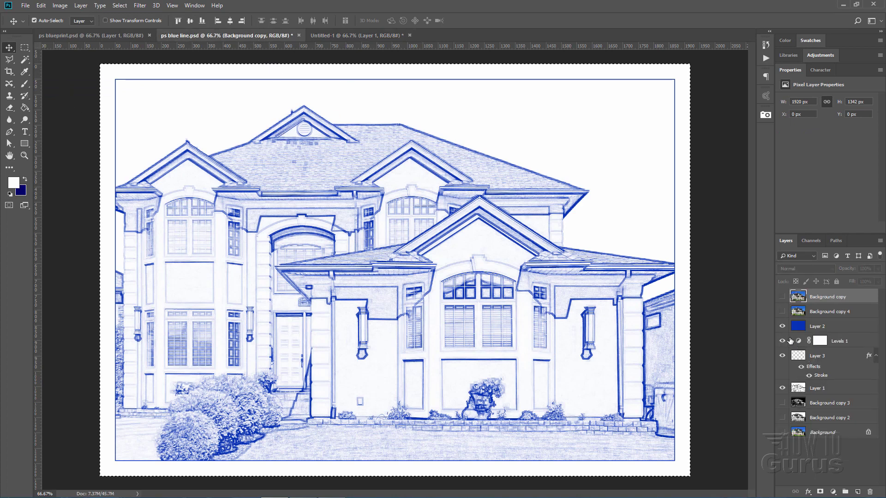
left_click(782, 327)
left_click(782, 341)
left_click(783, 356)
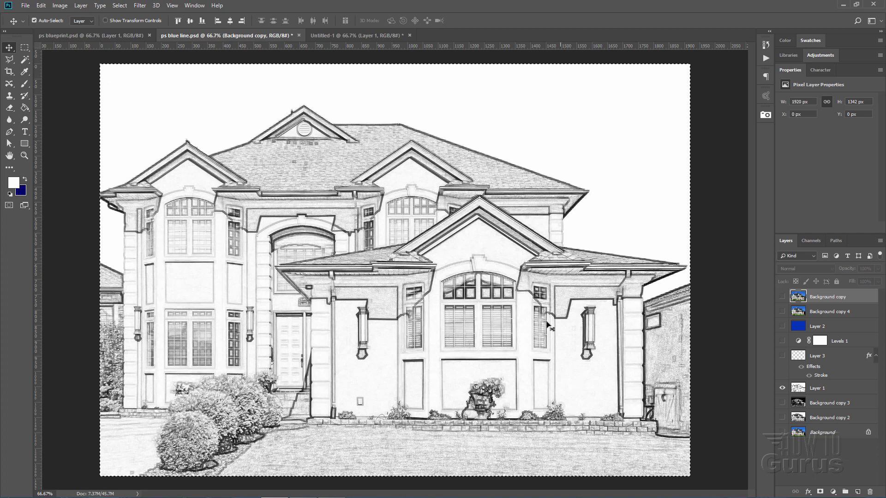
left_click(688, 383)
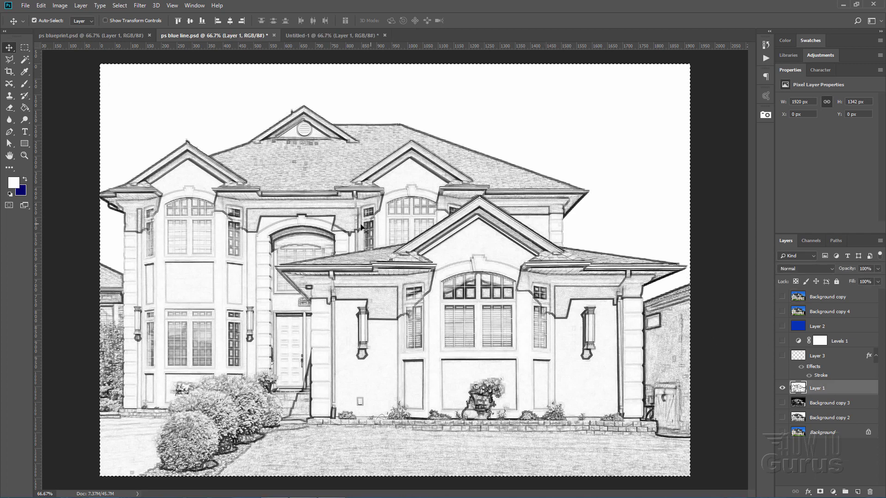
left_click(46, 7)
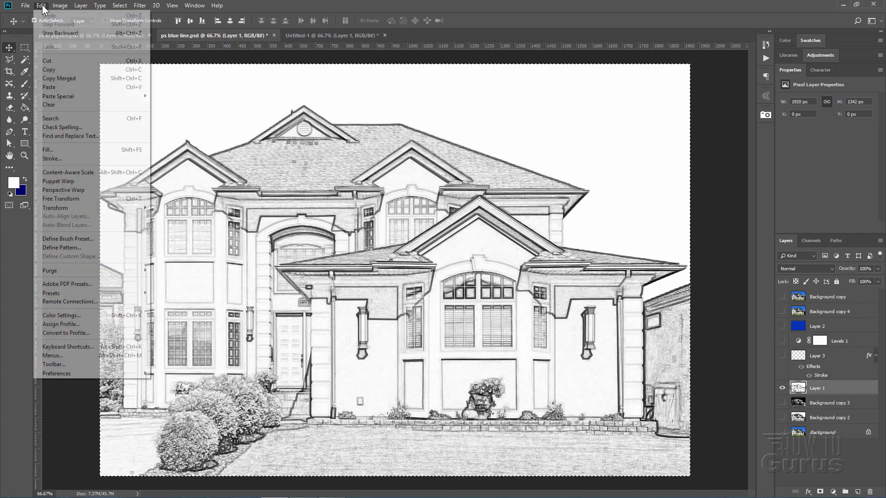
left_click(48, 70)
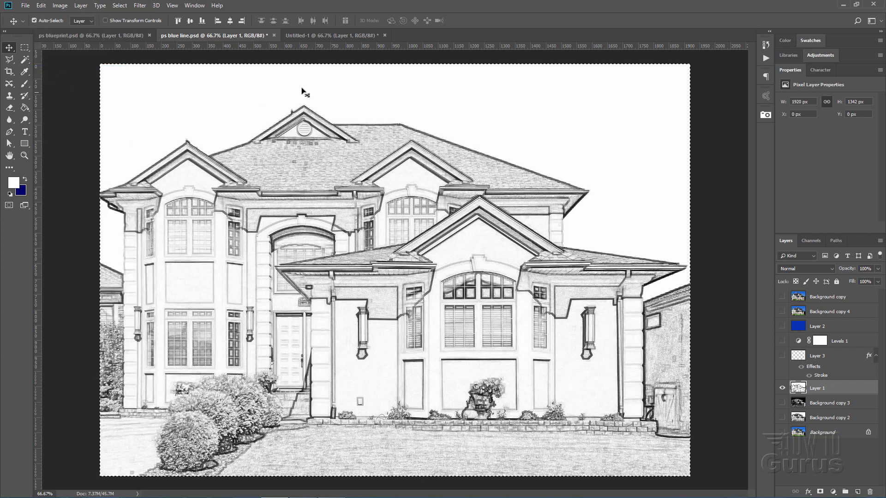
Step: Paste the grey sketch into Untitled-1 as a new layer above the blue drawing
left_click(311, 37)
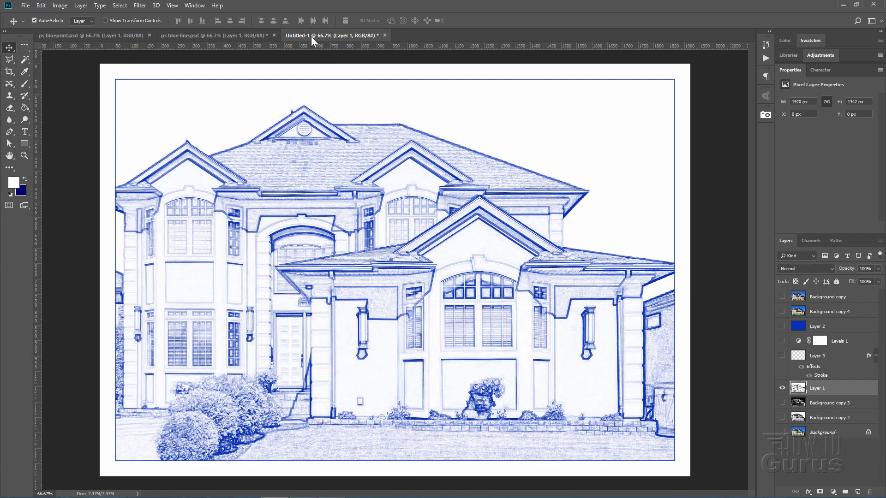
left_click(44, 7)
left_click(66, 87)
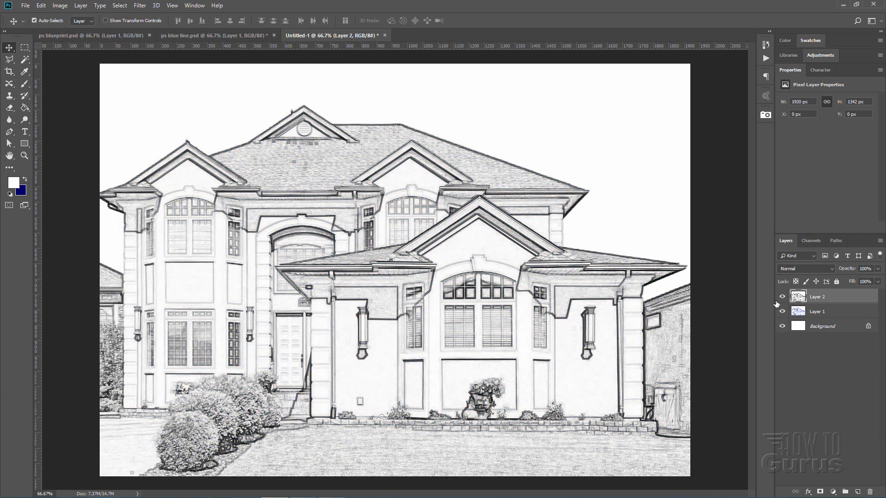
left_click(781, 298)
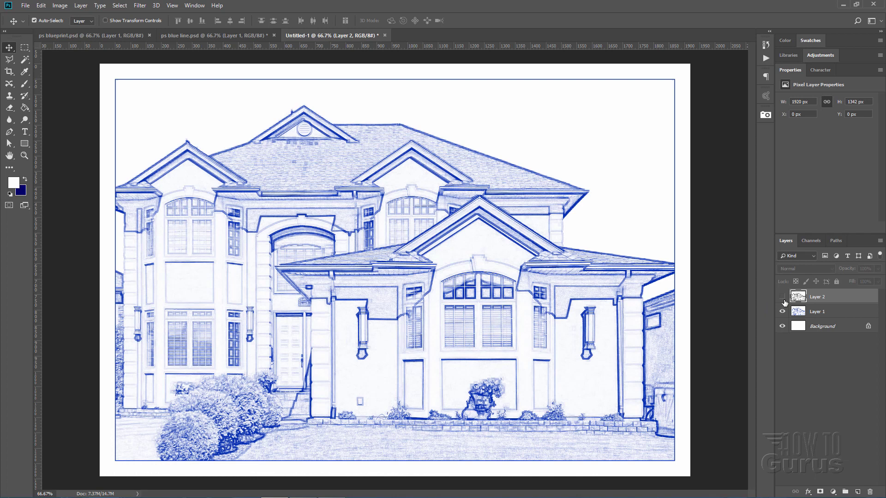
left_click(782, 297)
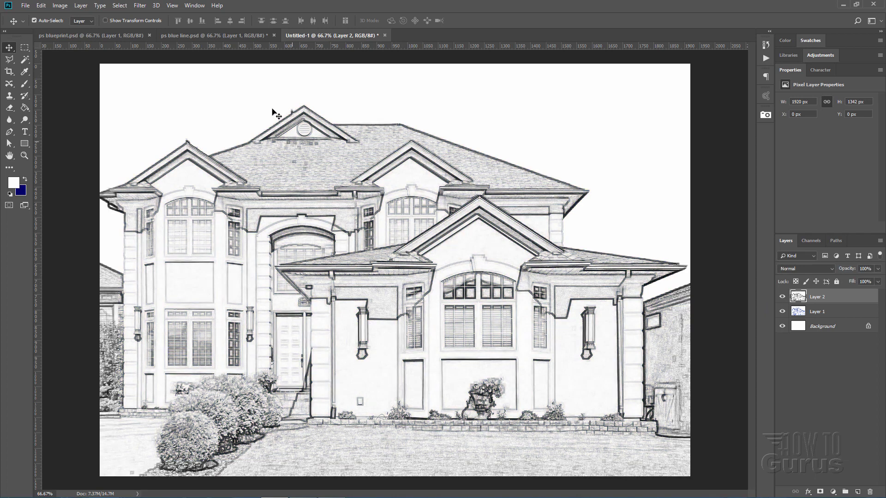
Step: Close ps blue line.psd without saving, then close the finished blueprint document
left_click(236, 34)
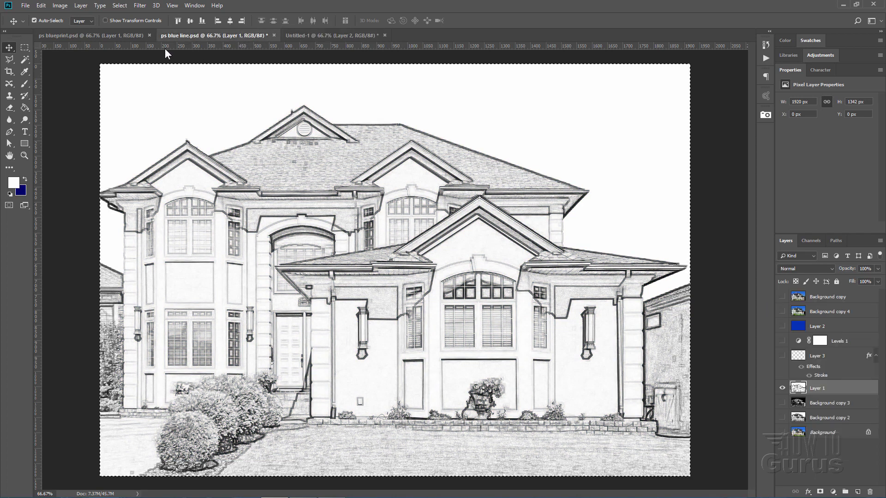
left_click(273, 35)
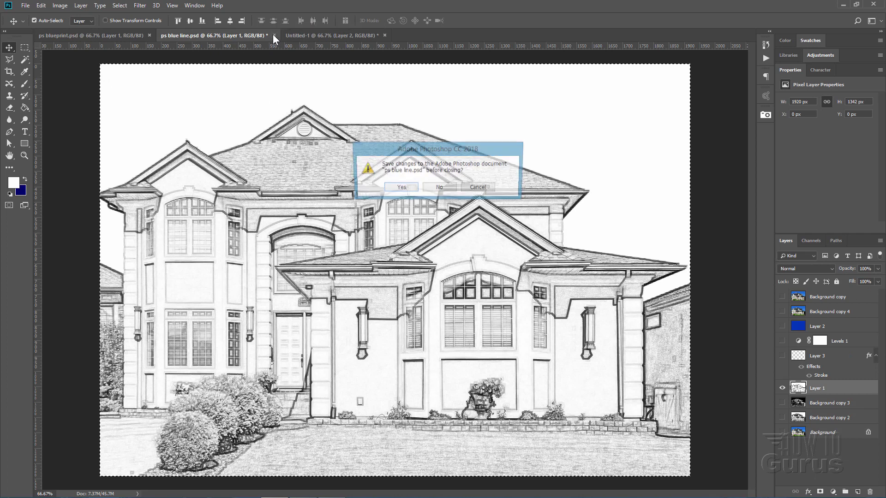
left_click(444, 186)
left_click(119, 35)
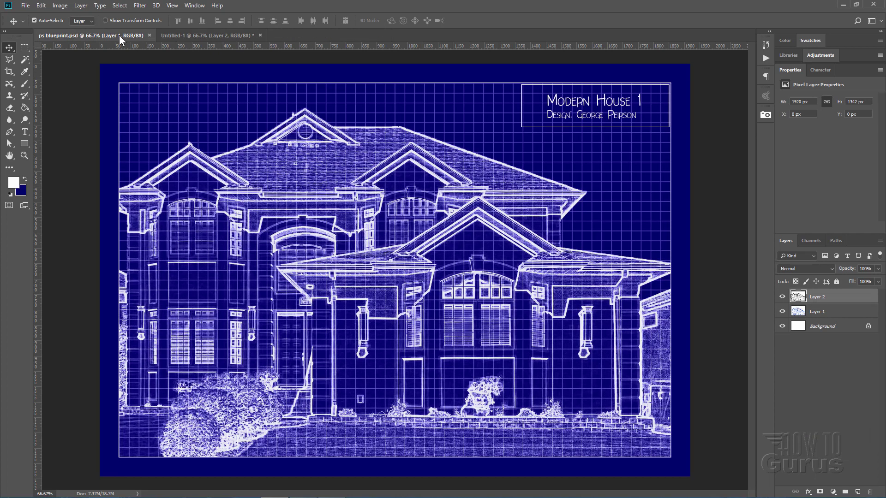
left_click(148, 34)
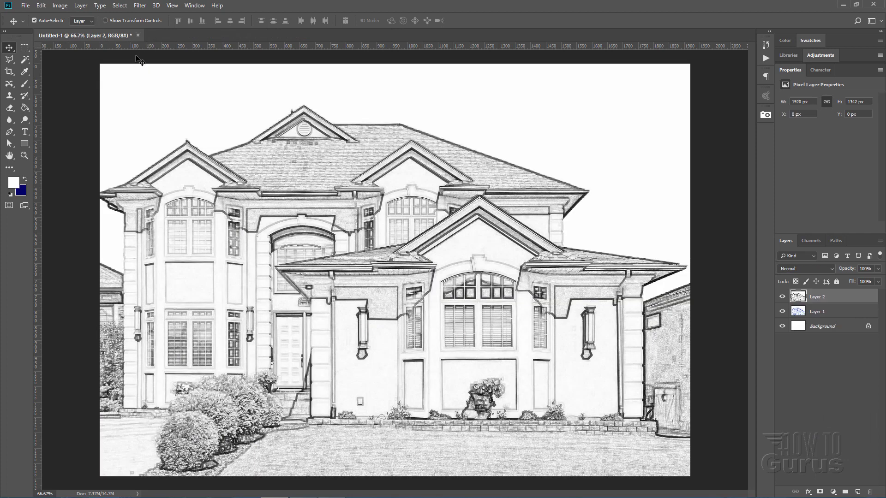
Step: Hide the grey sketch and add Color Fill 1 above Background in navy #00006d
left_click(783, 296)
left_click(838, 312)
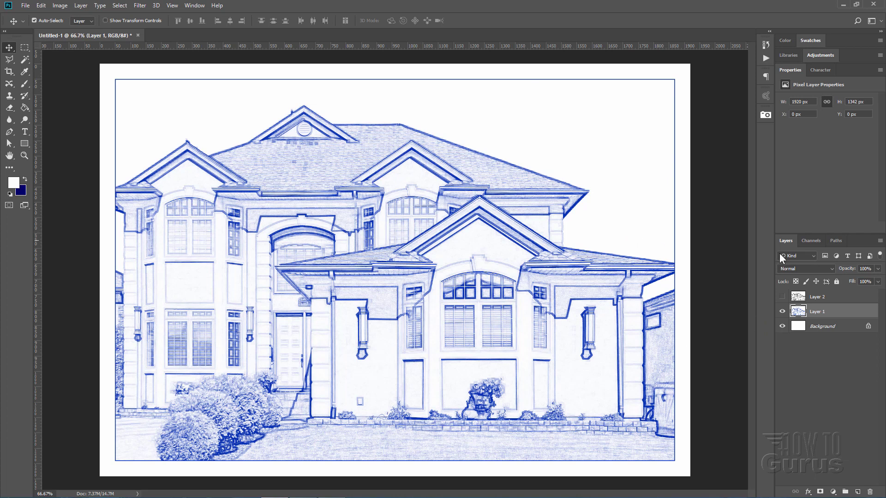
left_click(800, 329)
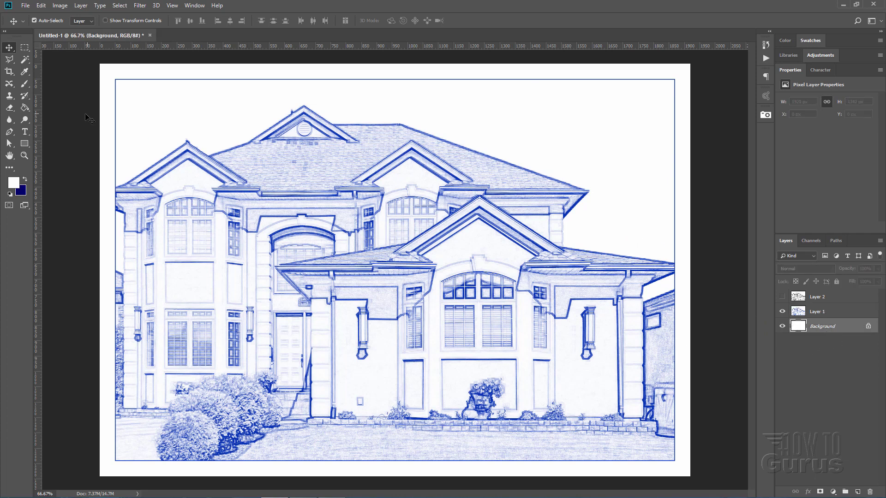
left_click(81, 6)
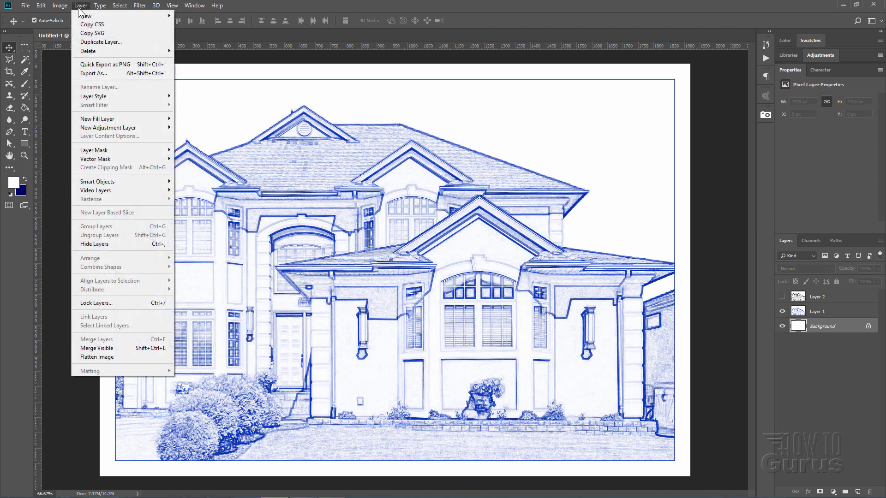
mouse_move(97, 119)
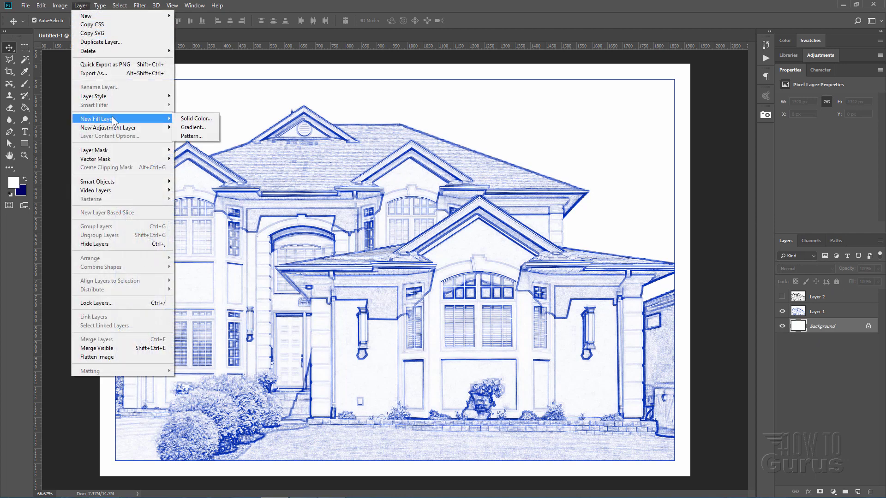
left_click(191, 118)
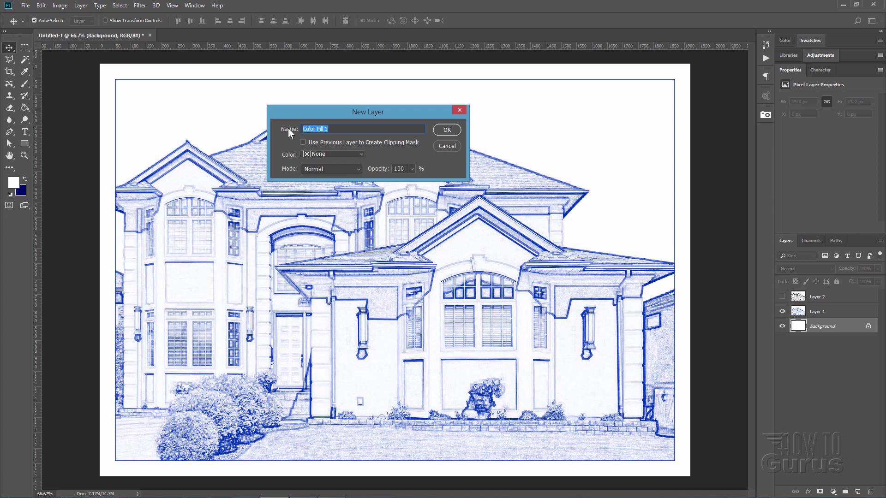
left_click(448, 129)
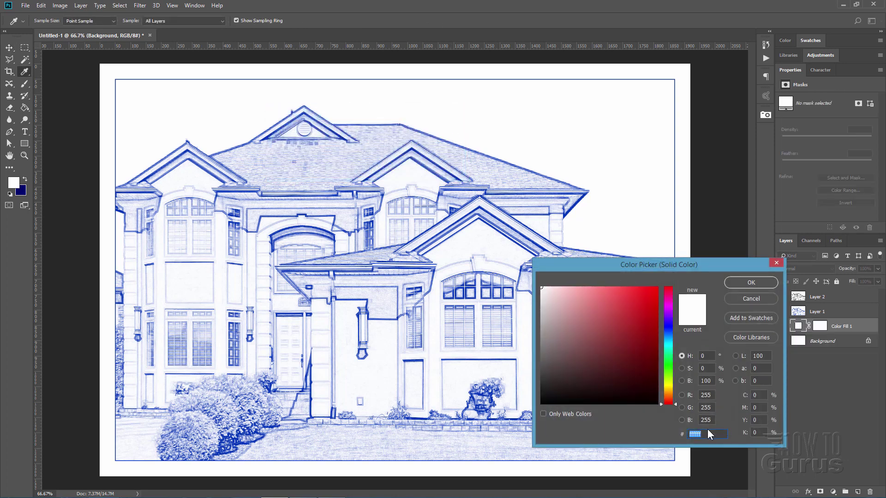
type("000")
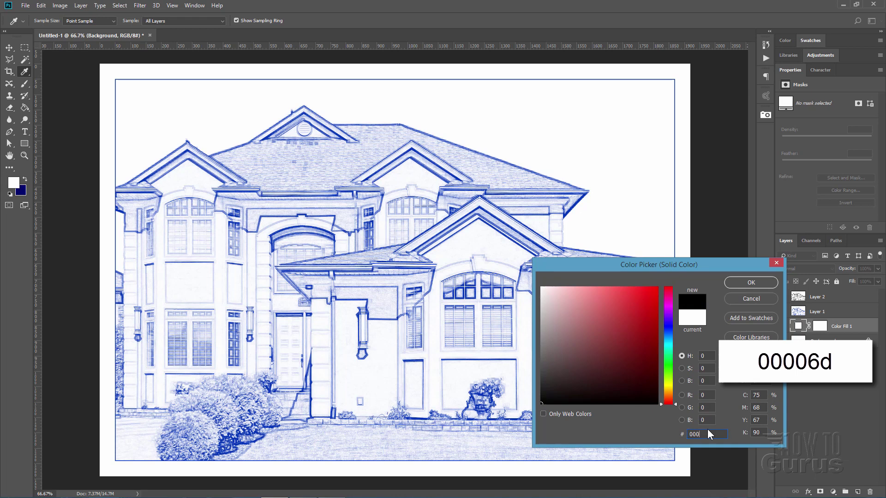
type("6")
type("d")
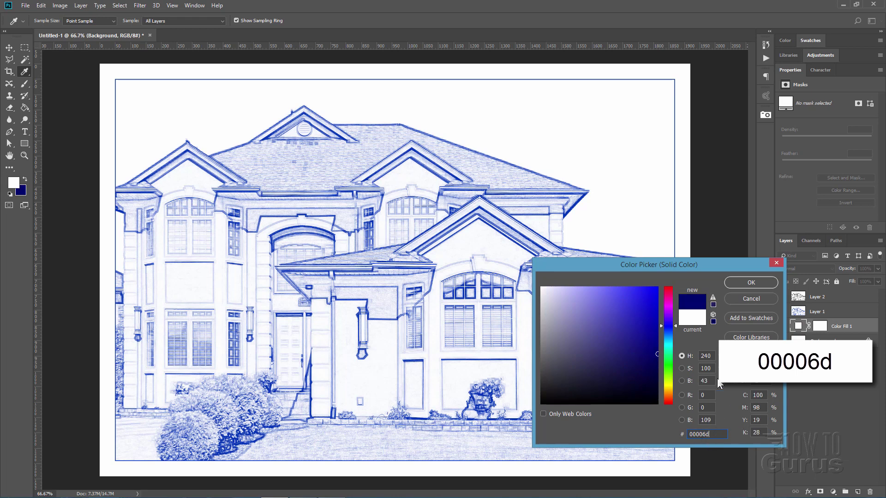
left_click(746, 284)
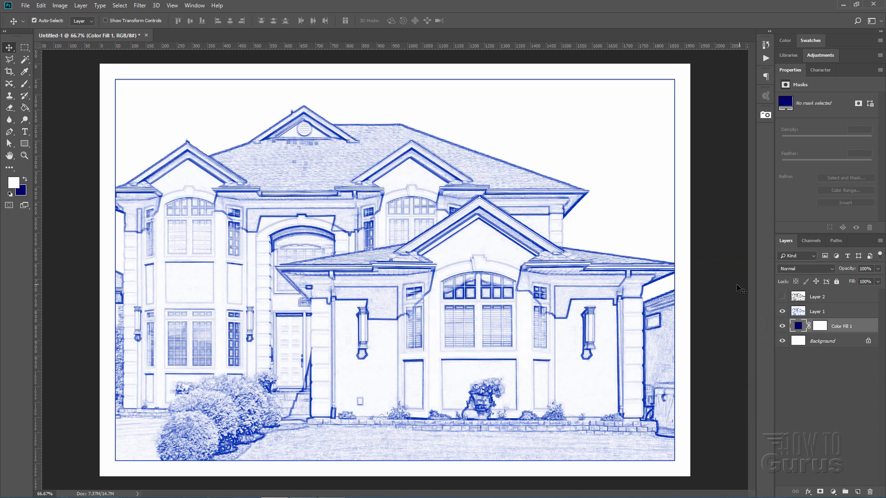
Step: Recheck the navy Color Fill colour unchanged, show the house sketch, and select the fill layer
left_click(783, 317)
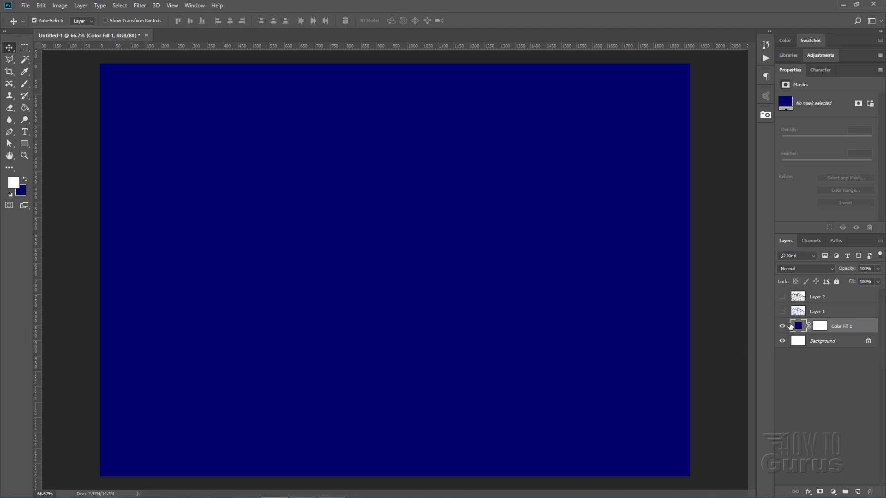
double_click(799, 326)
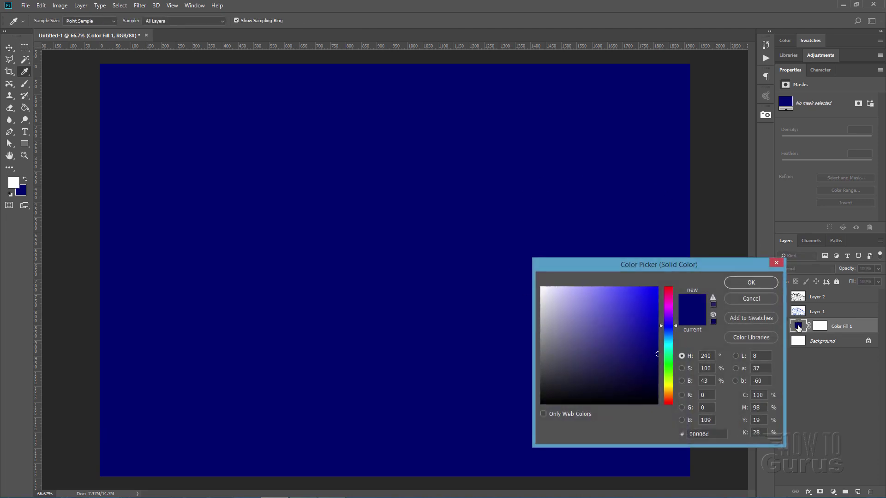
left_click_drag(657, 262, 625, 261)
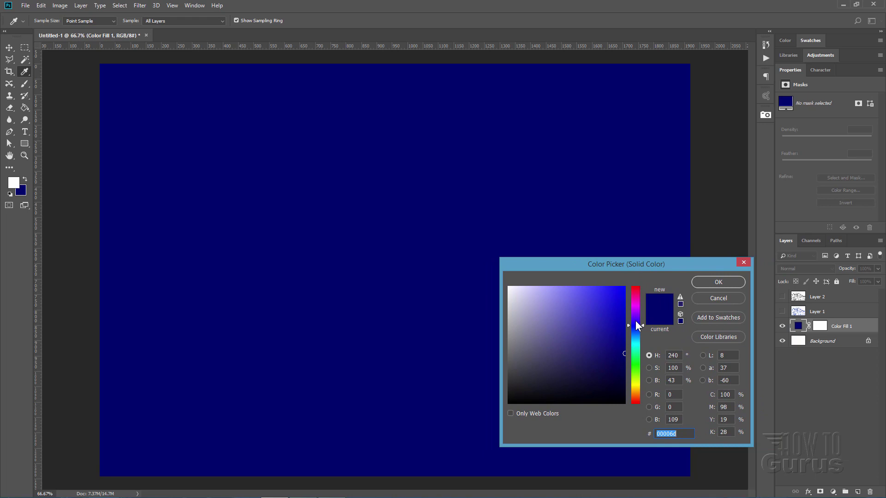
left_click(720, 299)
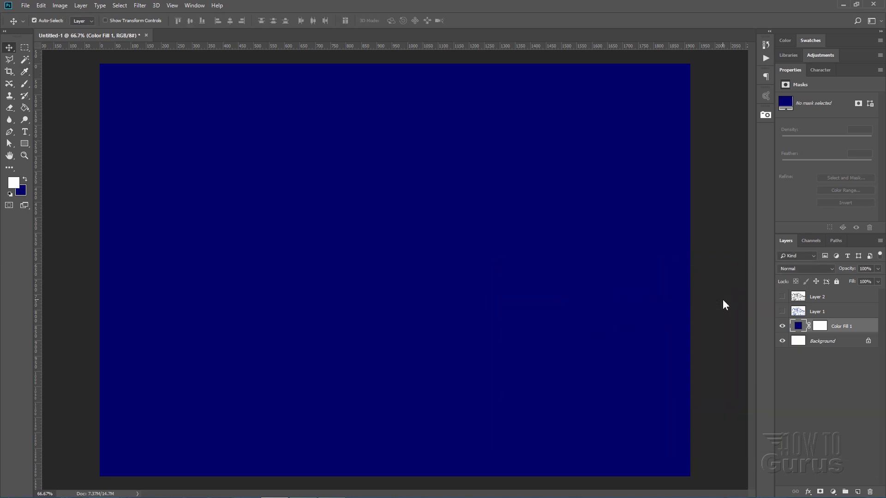
left_click(783, 312)
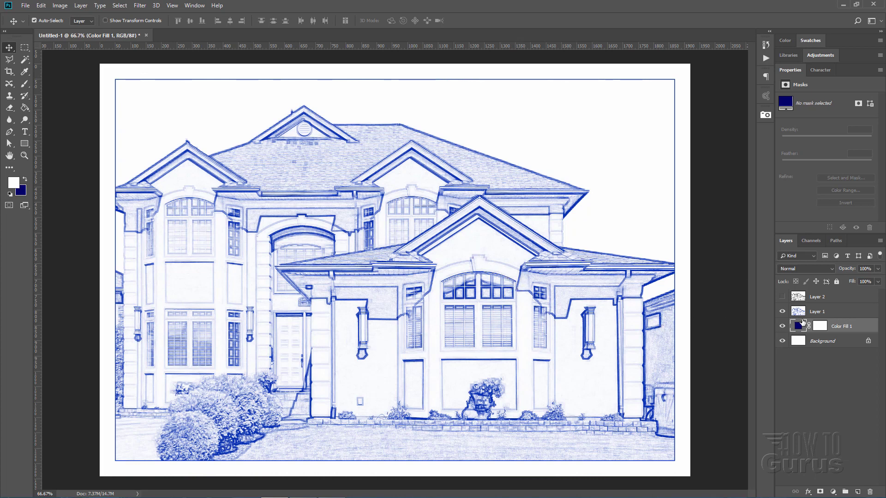
left_click(803, 321)
Step: Convert the blue-line Layer 1 to Black & White with the Blues slider at -109
left_click(782, 298)
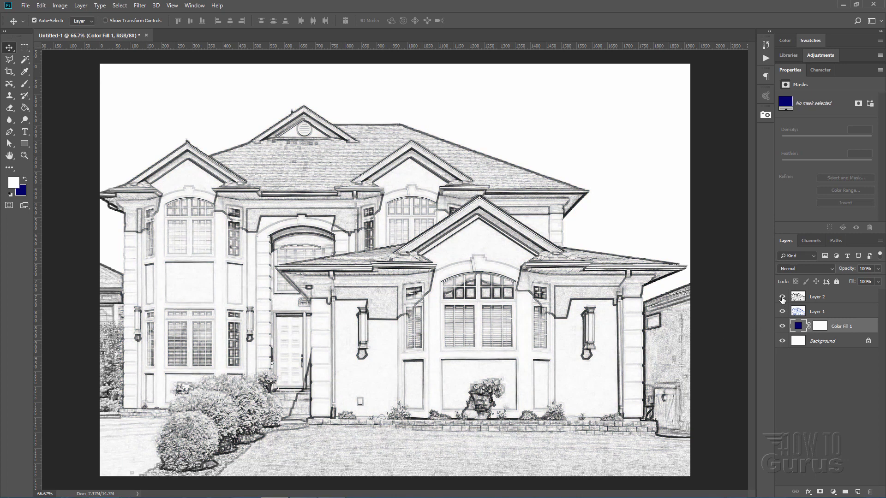
left_click(781, 297)
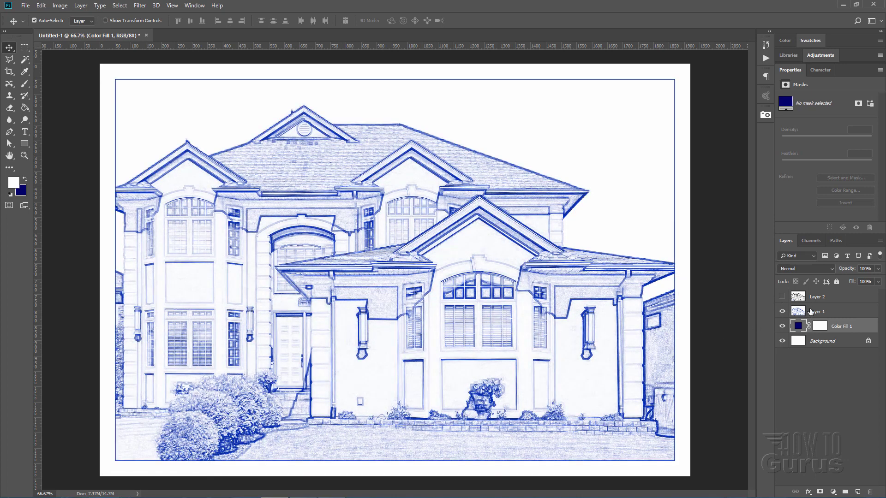
left_click(813, 312)
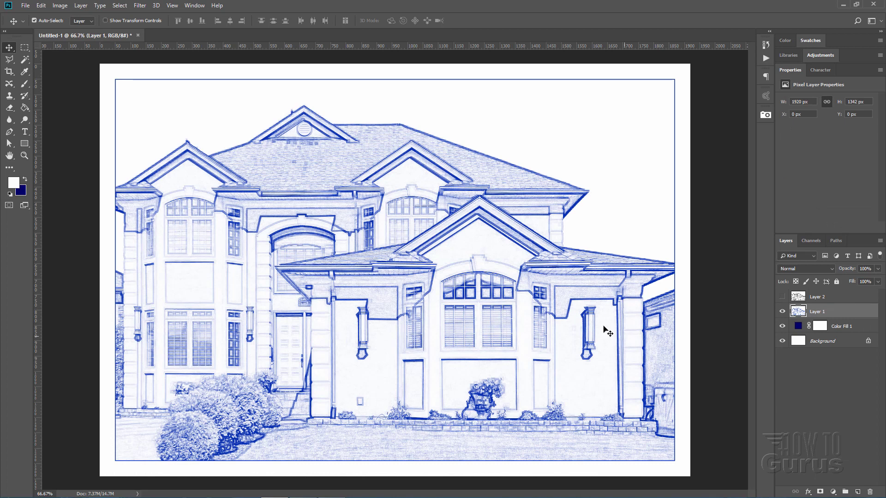
left_click(60, 6)
mouse_move(74, 29)
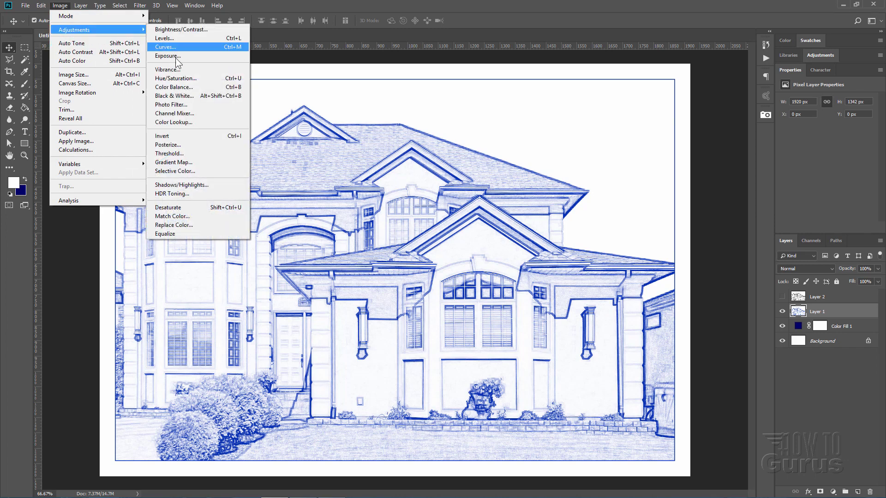
left_click(184, 96)
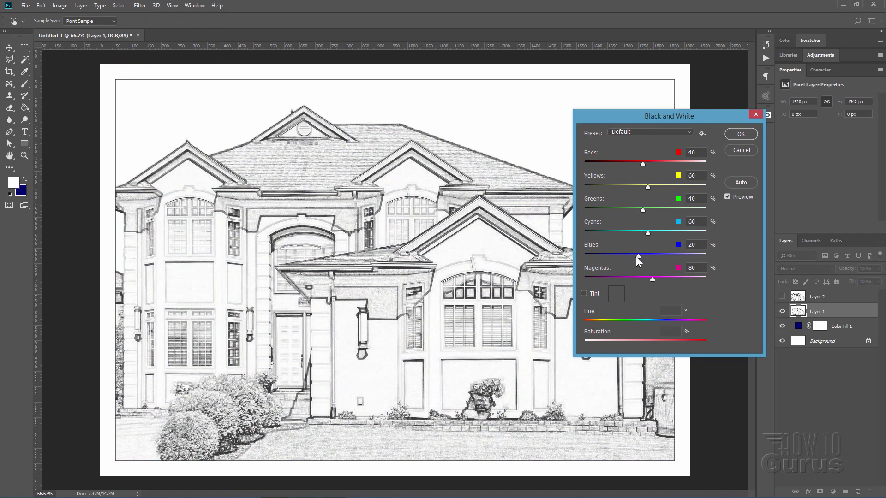
left_click_drag(636, 256, 606, 257)
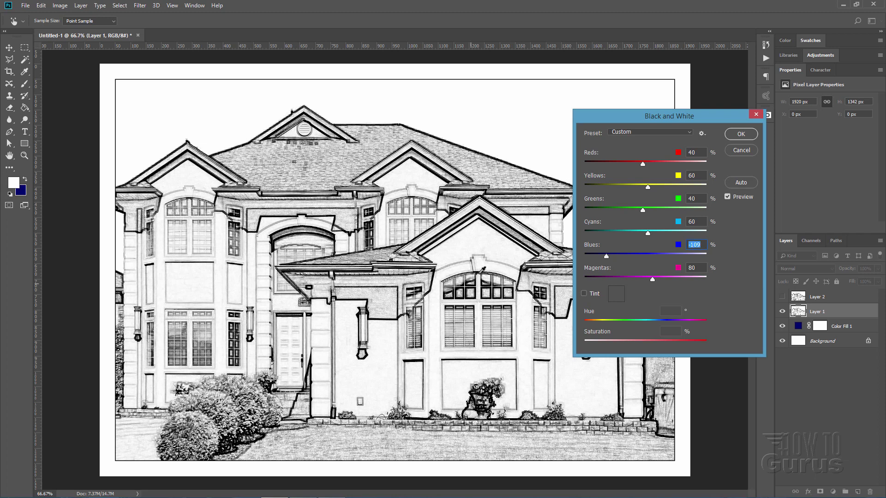
left_click(741, 134)
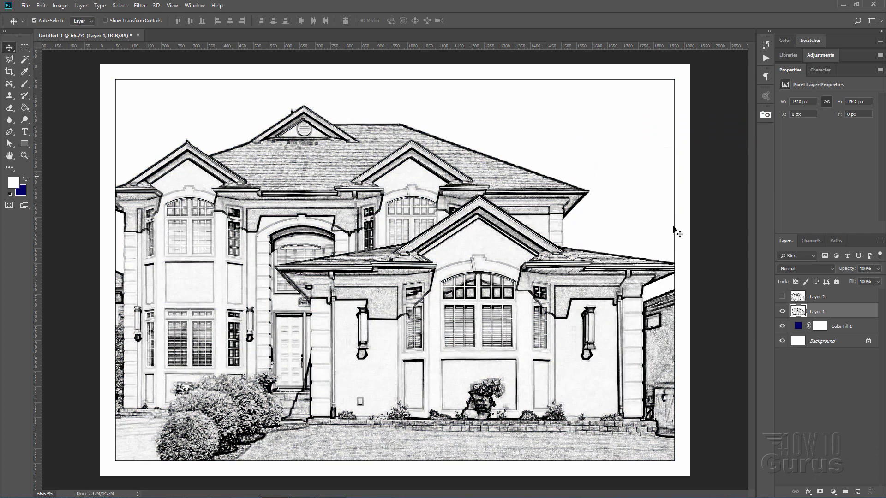
Step: Darken Layer 2's grey sketch with Levels black input at 44, then hide it
left_click(782, 298)
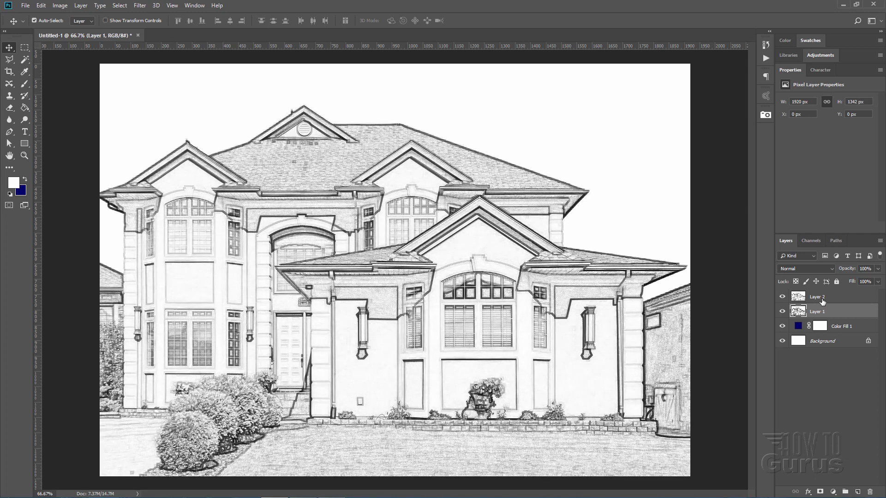
left_click(822, 298)
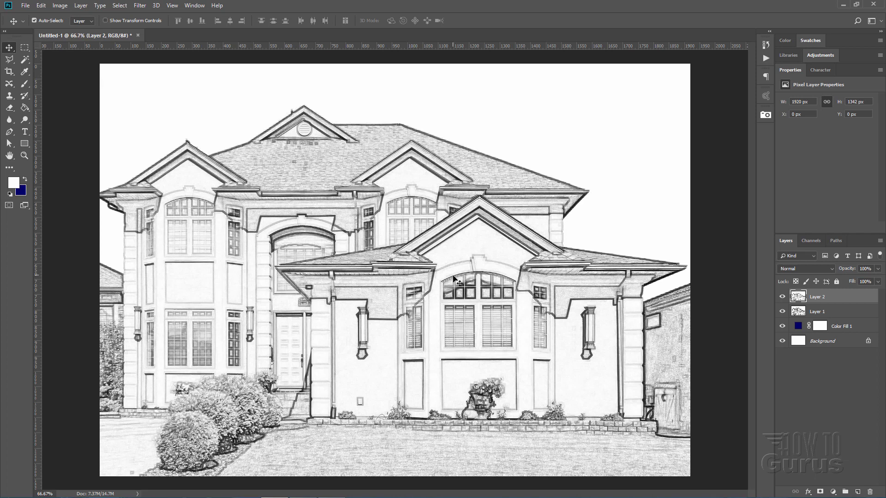
left_click(782, 298)
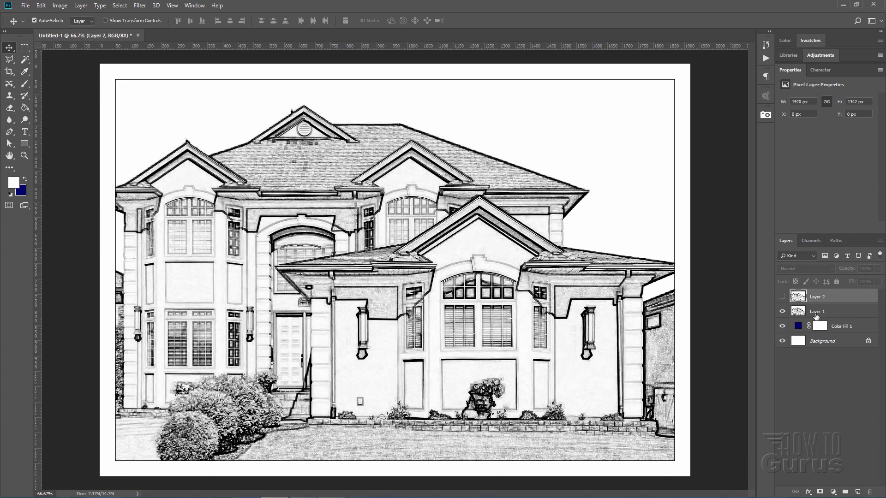
left_click(783, 297)
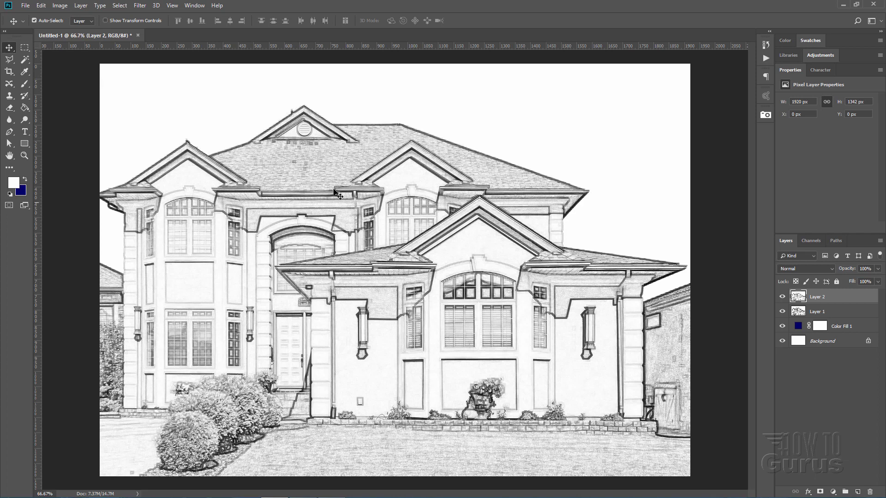
left_click(60, 6)
mouse_move(73, 30)
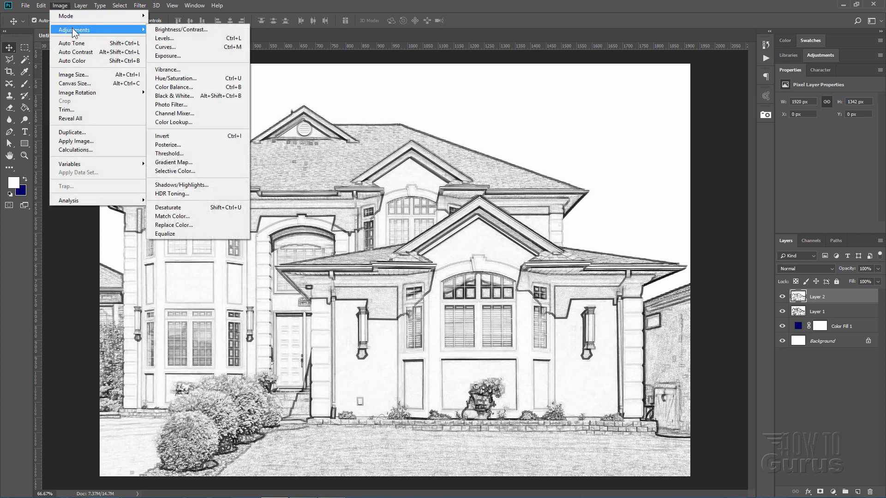
left_click(161, 39)
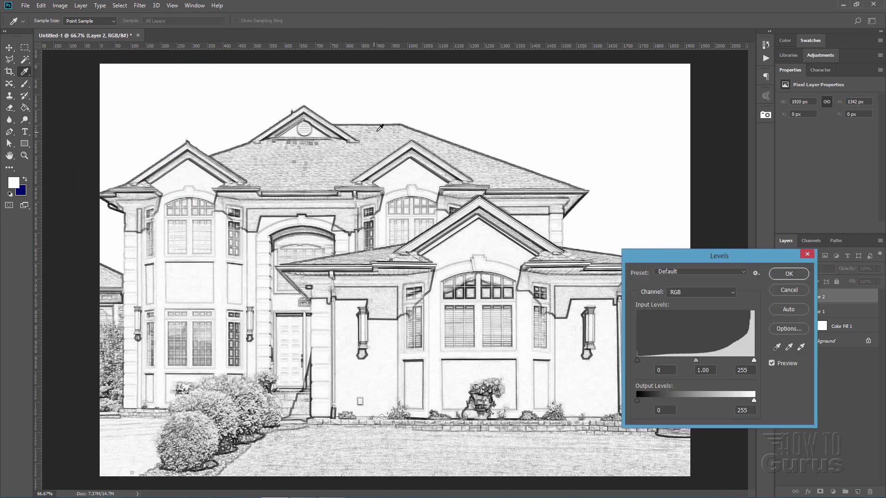
left_click_drag(637, 360, 657, 361)
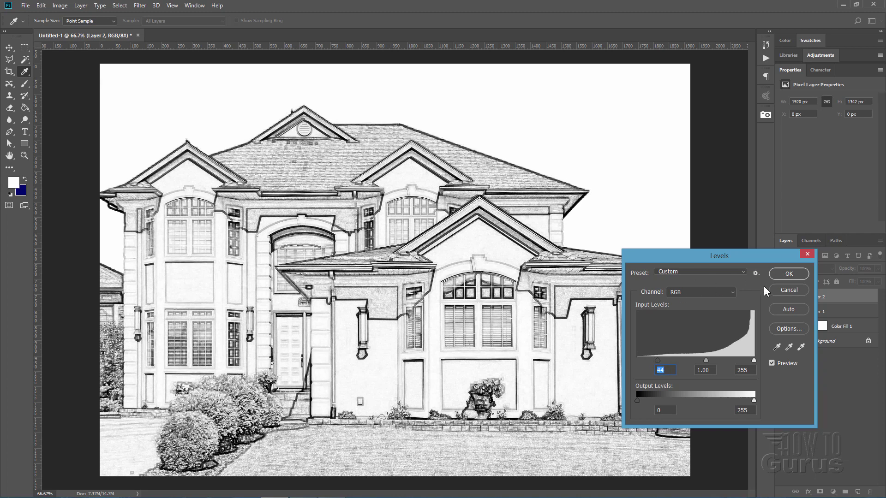
left_click(777, 275)
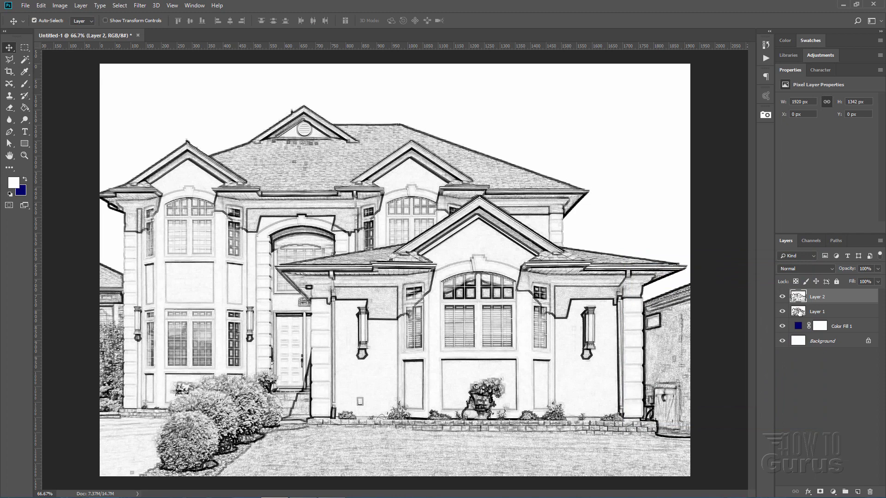
left_click(782, 297)
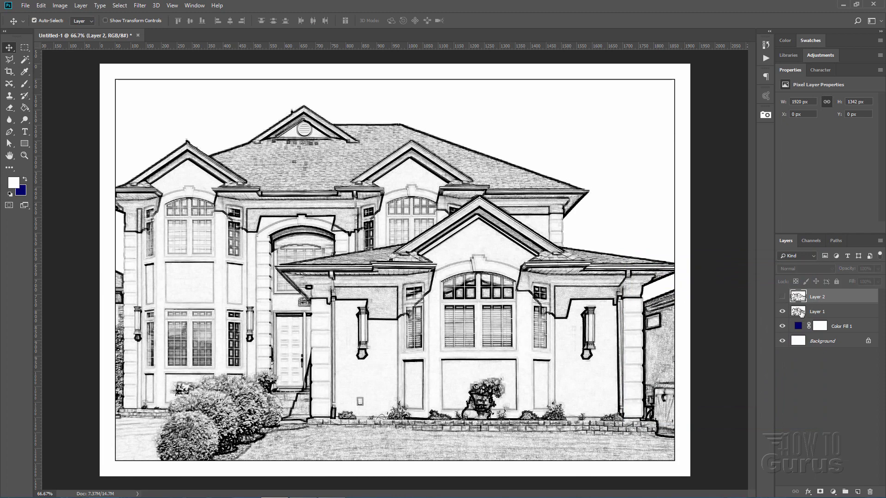
left_click(782, 297)
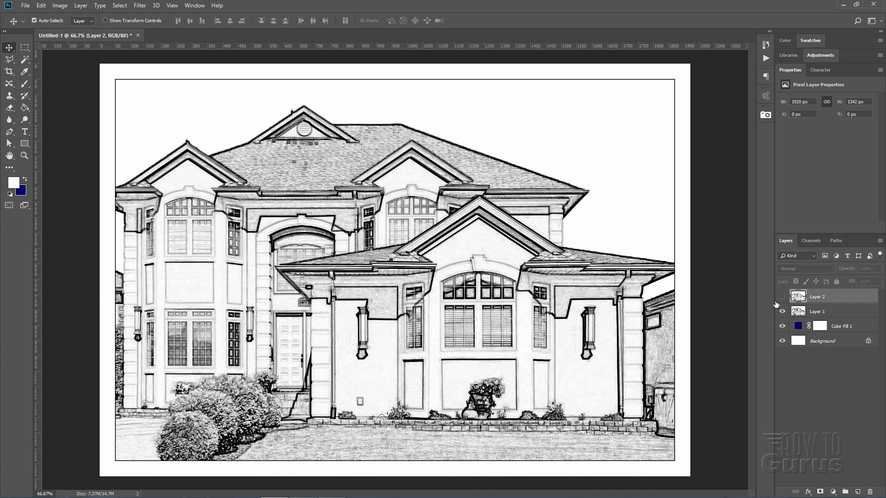
Step: Rename Layer 1 to Blue Line and Layer 2 to Gray Scale
left_click(818, 311)
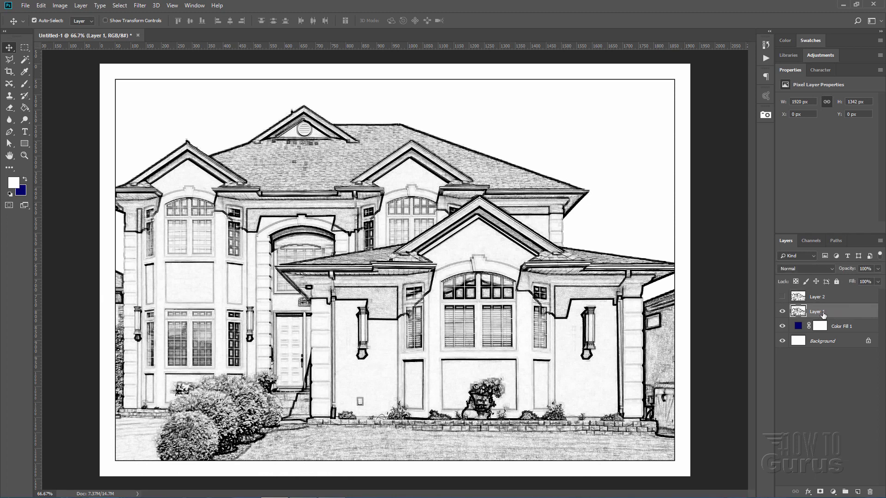
double_click(816, 313)
type("ne")
double_click(818, 298)
type("Gray Sca")
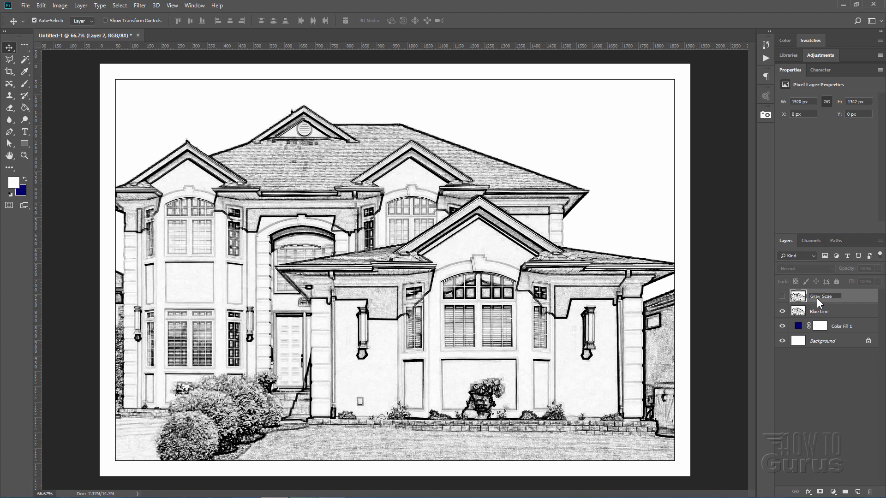
left_click(805, 311)
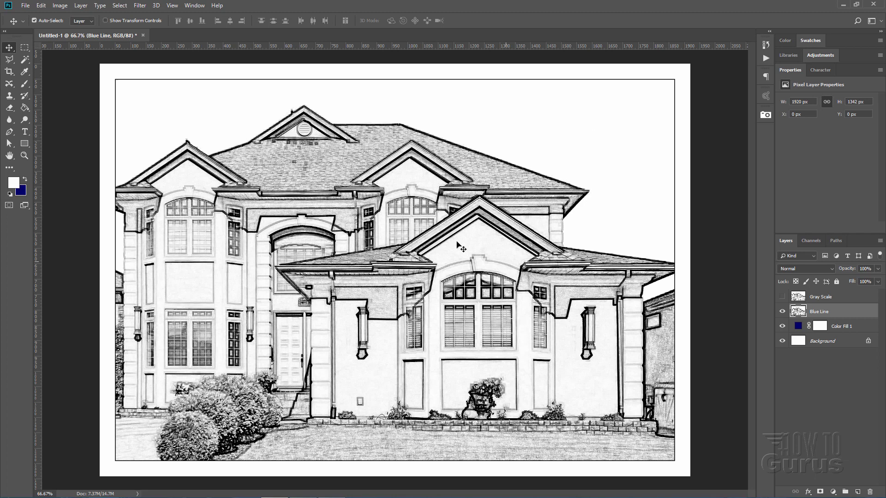
Step: Invert Blue Line, then show and invert the Gray Scale layer as well
left_click(60, 5)
mouse_move(73, 30)
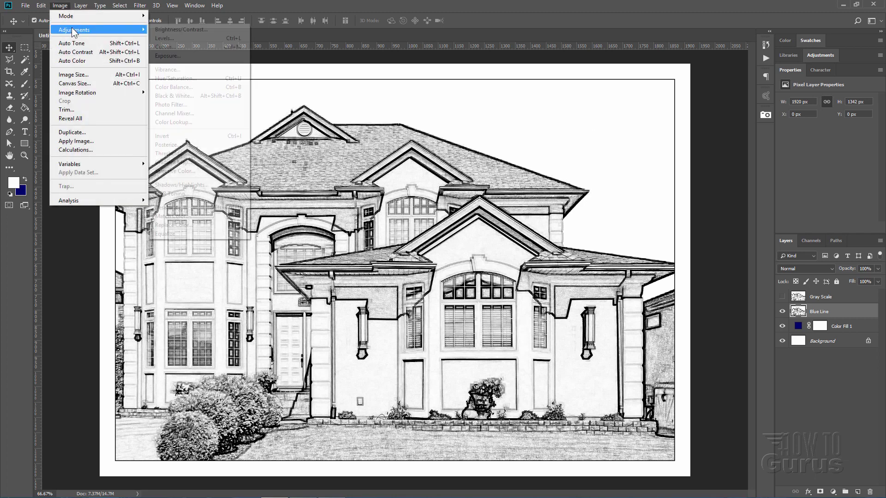
left_click(190, 136)
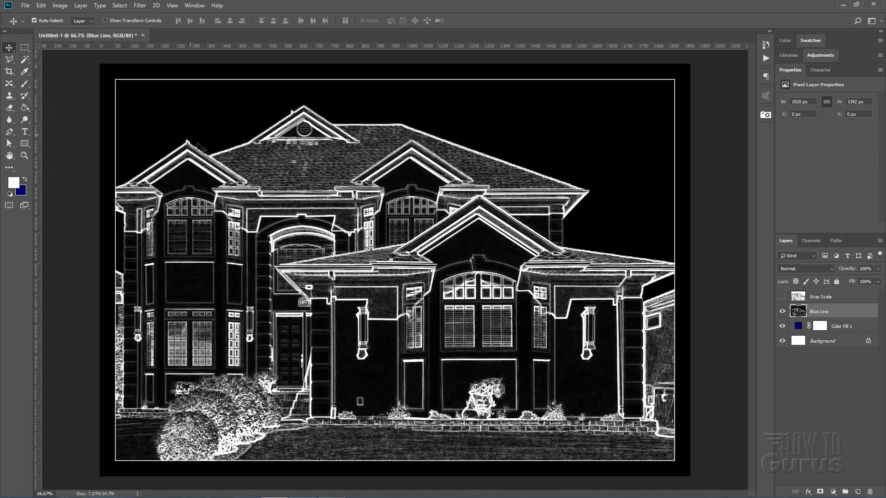
left_click(782, 311)
left_click(783, 296)
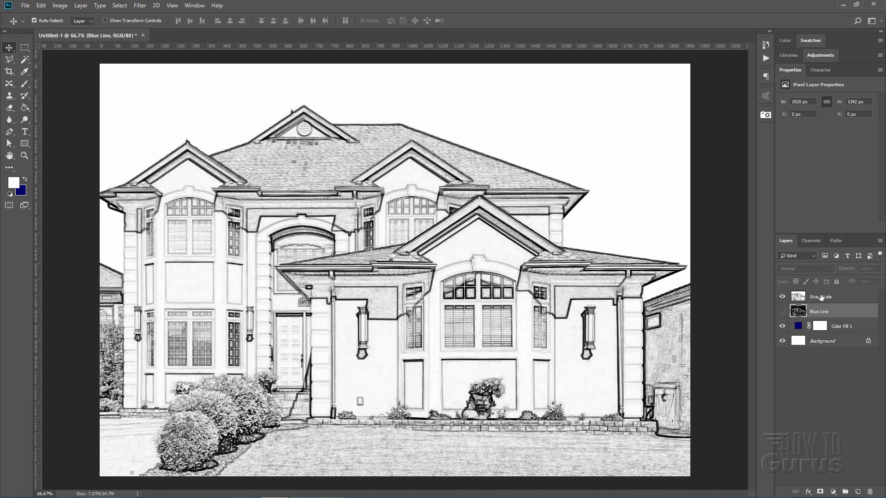
left_click(821, 298)
left_click(60, 6)
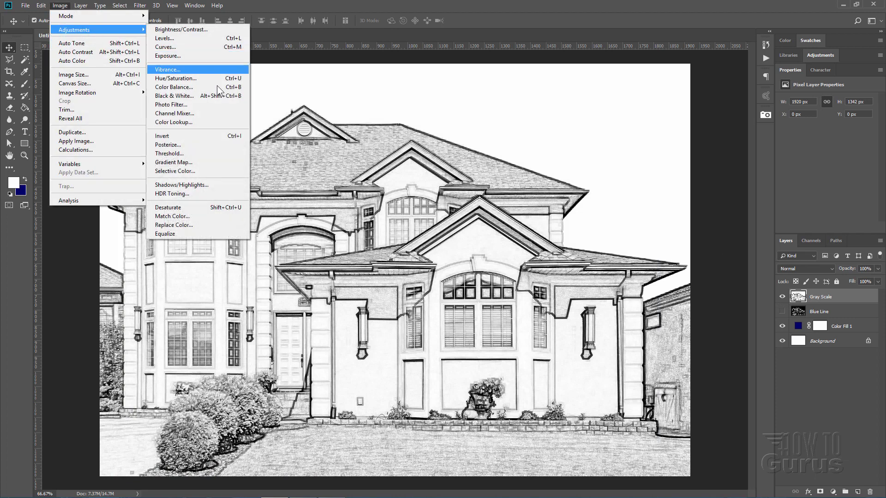
left_click(204, 134)
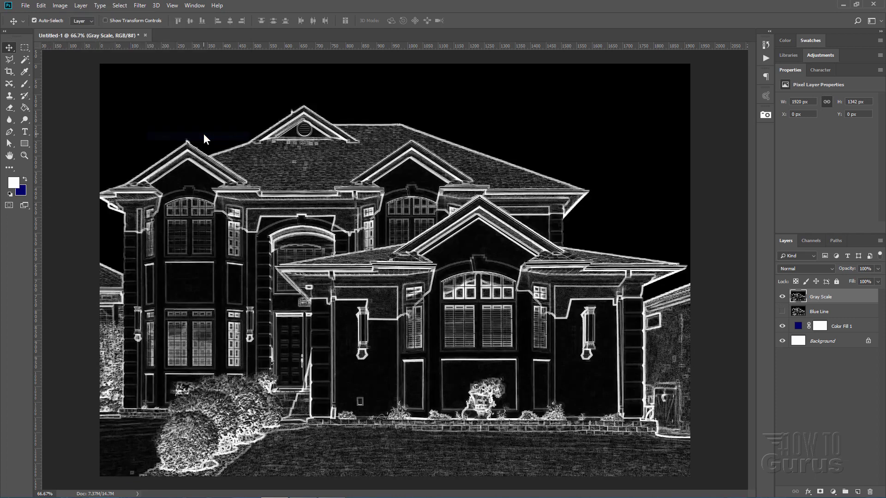
Step: Set Blue Line's blend mode to Linear Dodge (Add) and try adjusting its opacity
left_click(782, 297)
left_click(783, 312)
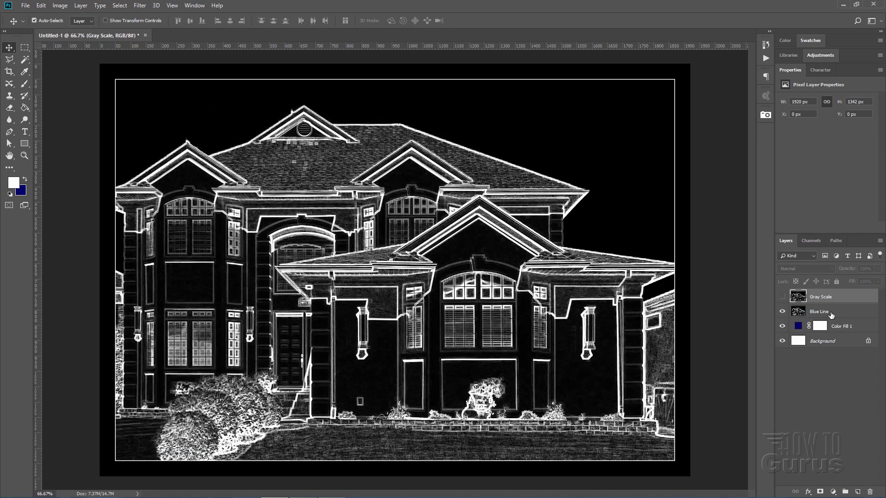
left_click(818, 311)
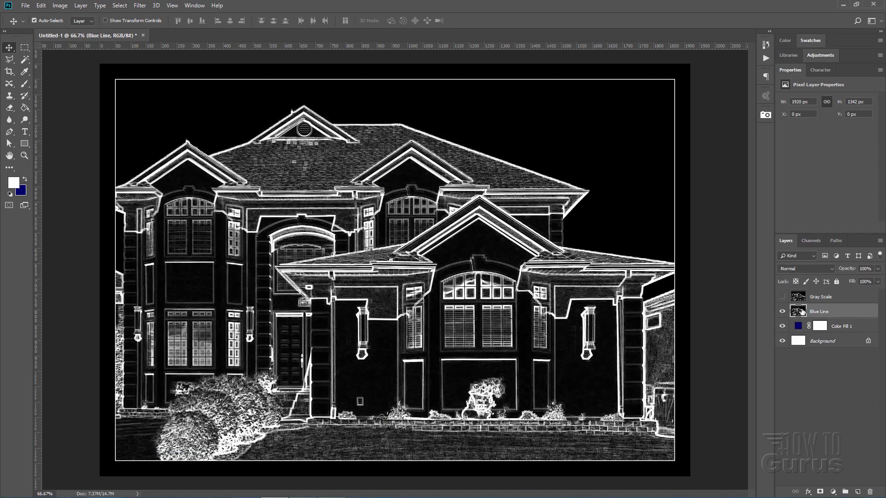
left_click(799, 267)
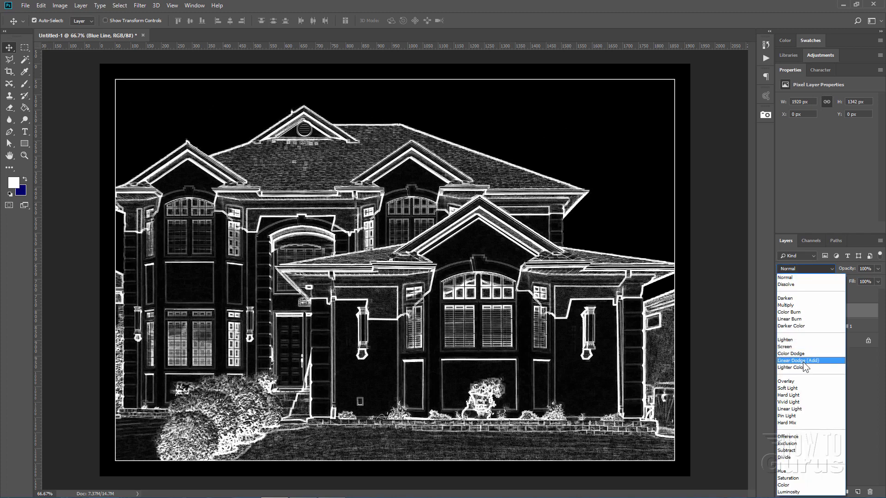
left_click(804, 361)
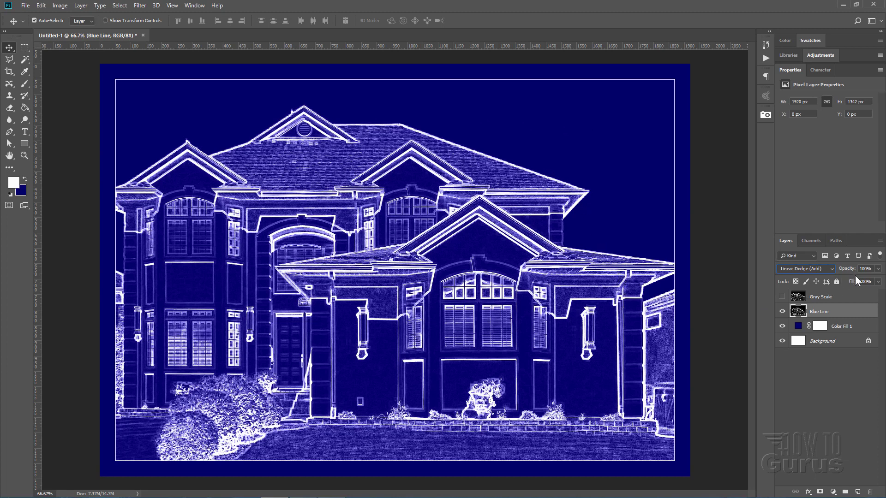
left_click(878, 269)
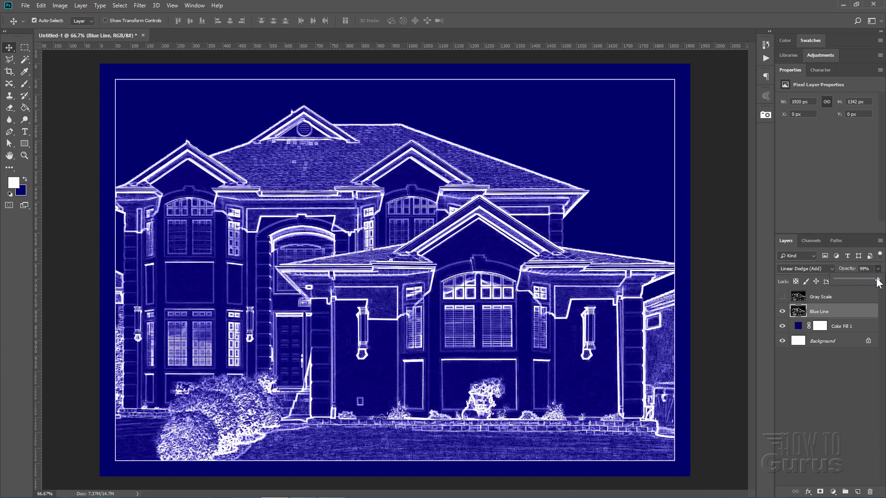
mouse_move(879, 280)
left_mouse_down()
mouse_move(857, 278)
mouse_move(879, 280)
left_mouse_up()
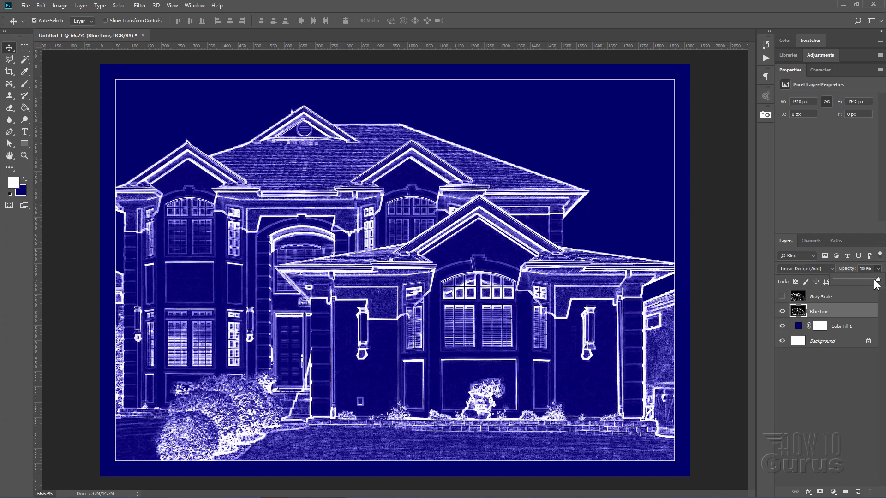
left_click_drag(875, 281, 885, 282)
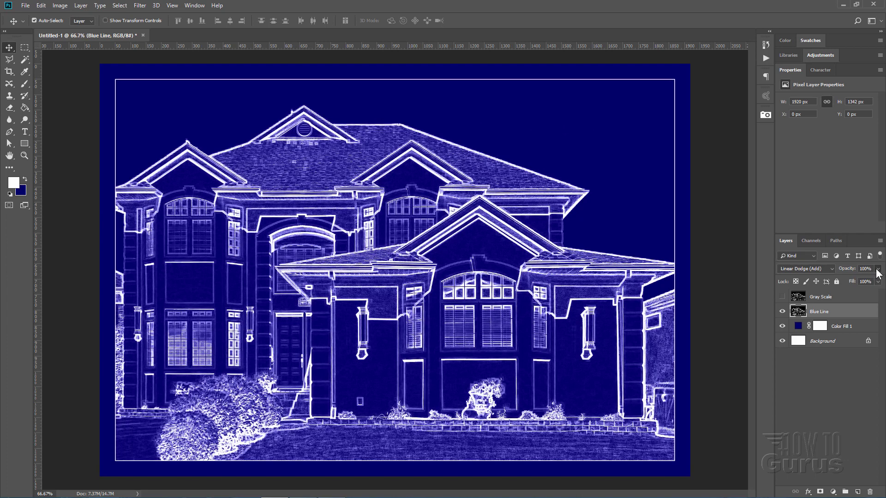
Step: Set Gray Scale's blend mode to Linear Dodge (Add), then hide it
left_click(782, 311)
left_click(816, 296)
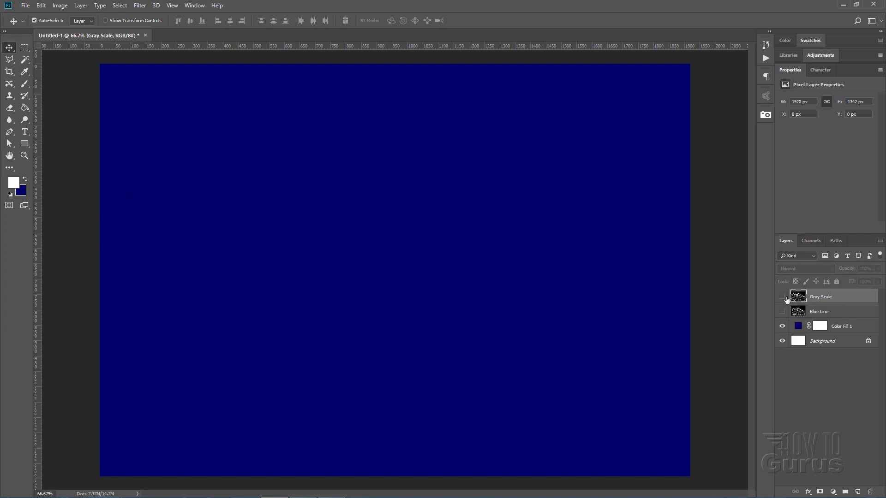
left_click(782, 296)
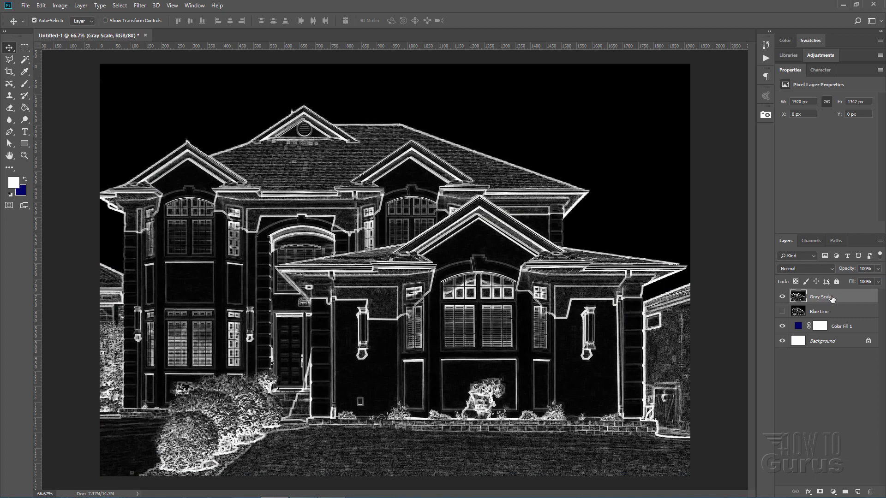
left_click(800, 270)
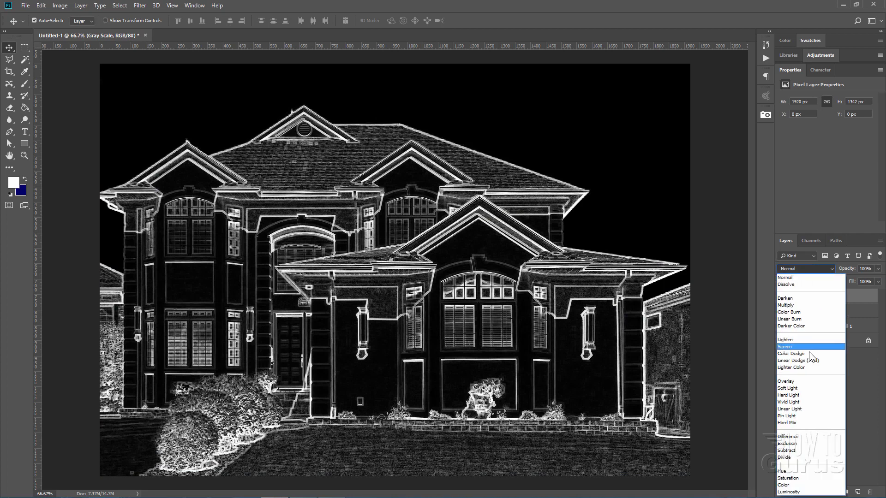
left_click(812, 361)
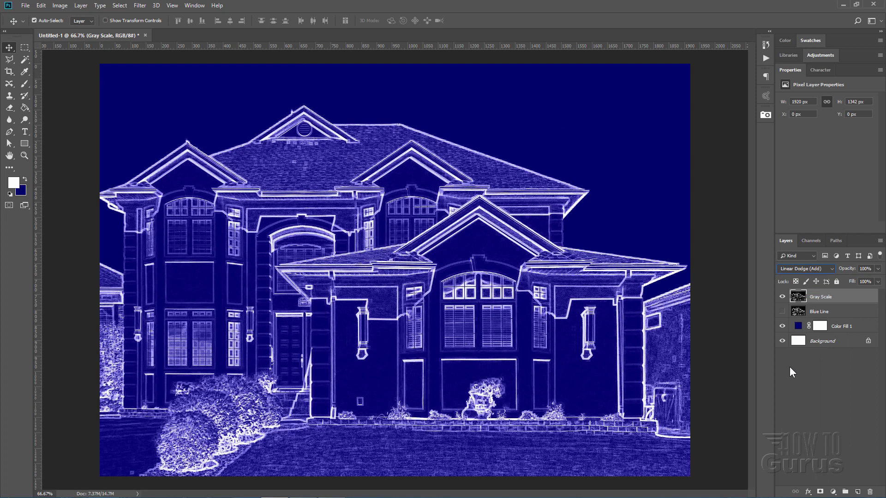
left_click(782, 297)
Step: Show the Blue Line layer, select Gray Scale, and add a blank Layer 1 above it
left_click(832, 313)
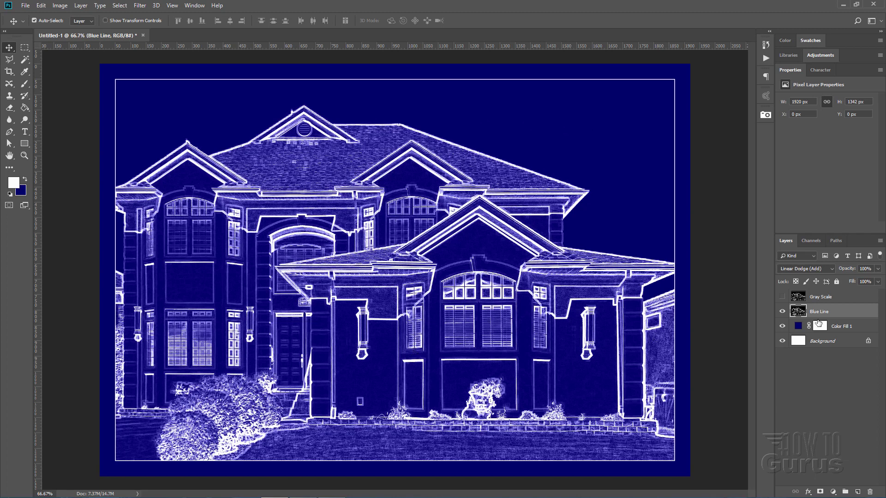
left_click(794, 298)
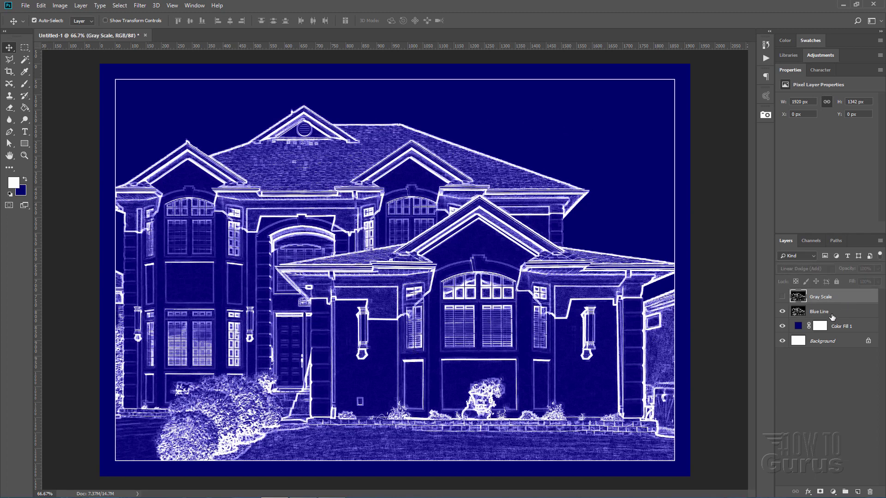
left_click(858, 493)
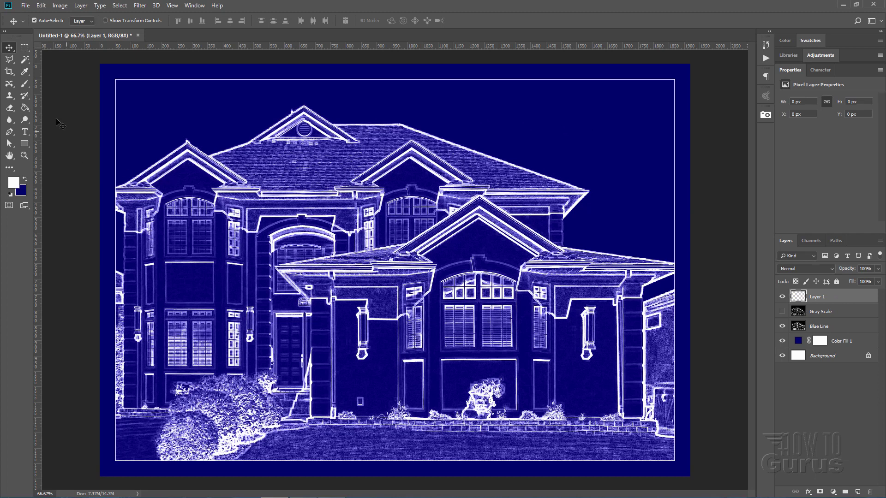
Step: Fill Layer 1 with the grid pattern using the Paint Bucket's Pattern source
left_click(25, 107)
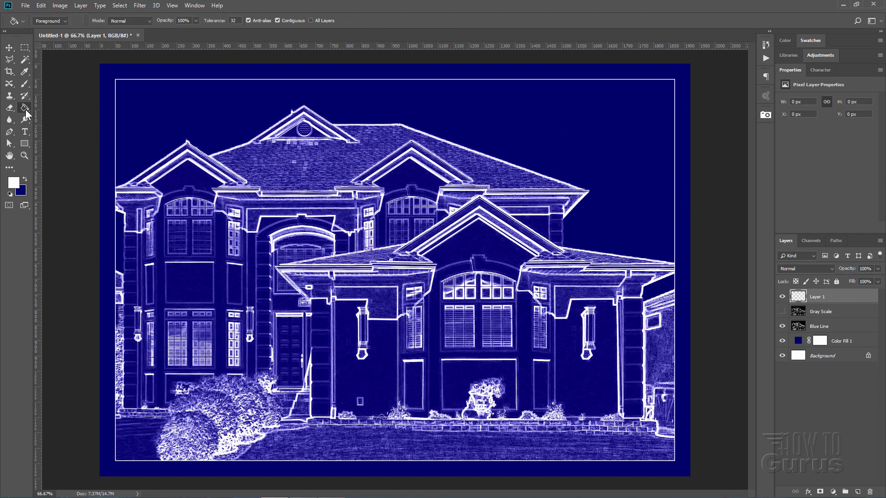
left_click(65, 21)
left_click(49, 38)
left_click(85, 20)
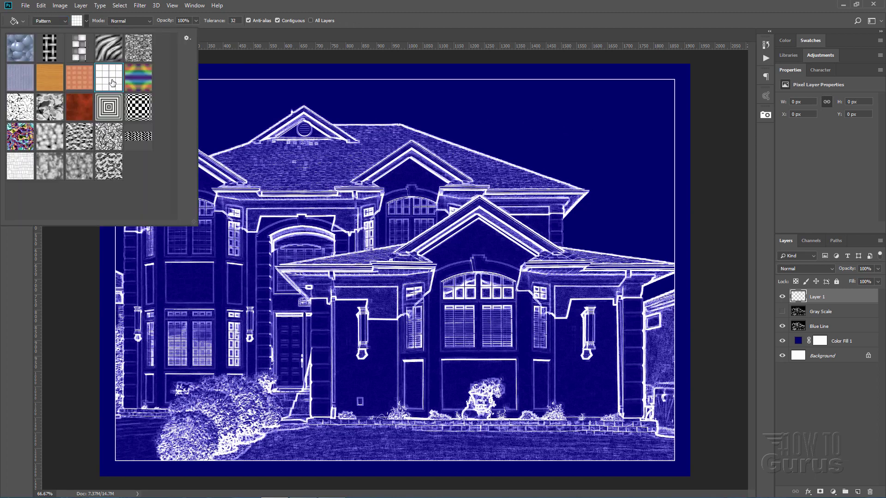
left_click(87, 21)
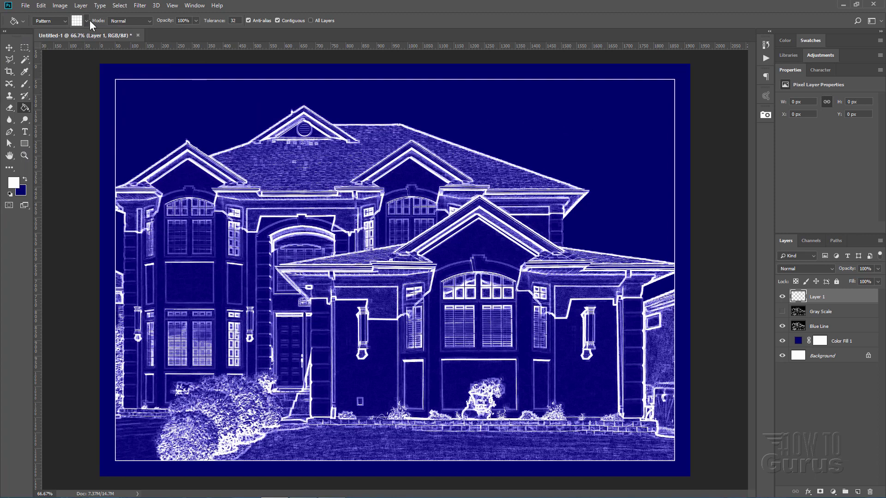
left_click(267, 99)
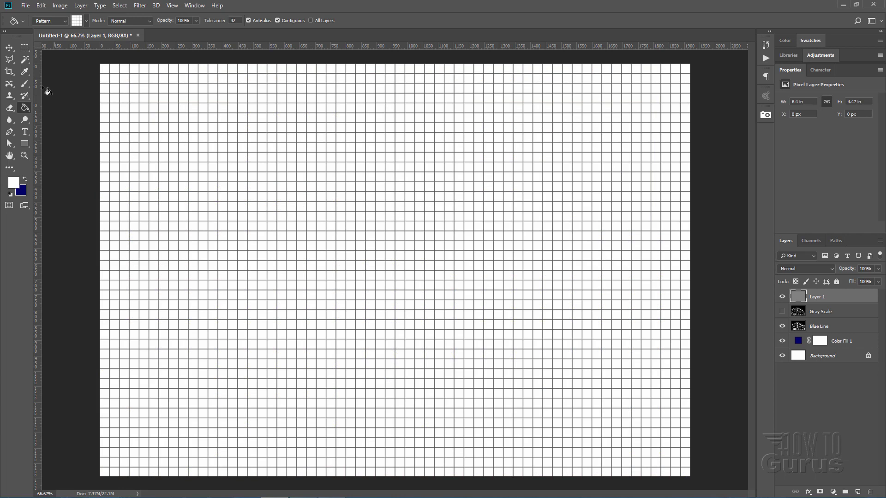
left_click(10, 48)
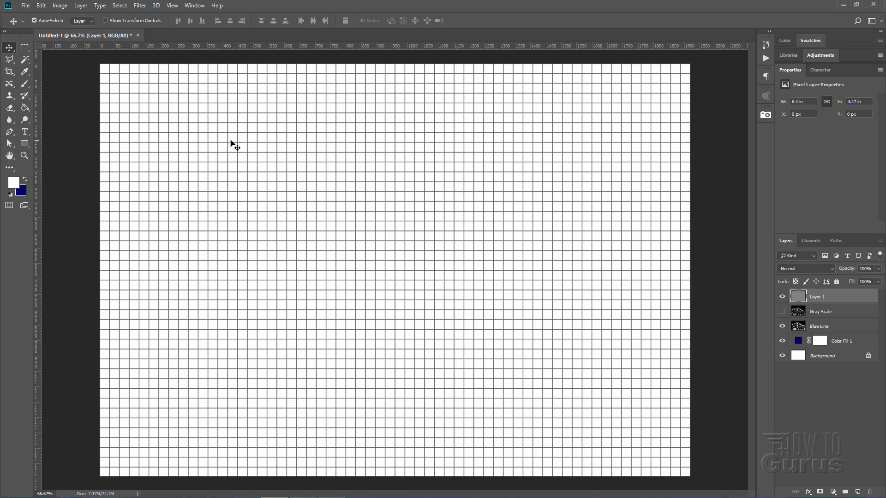
left_click(60, 5)
mouse_move(74, 30)
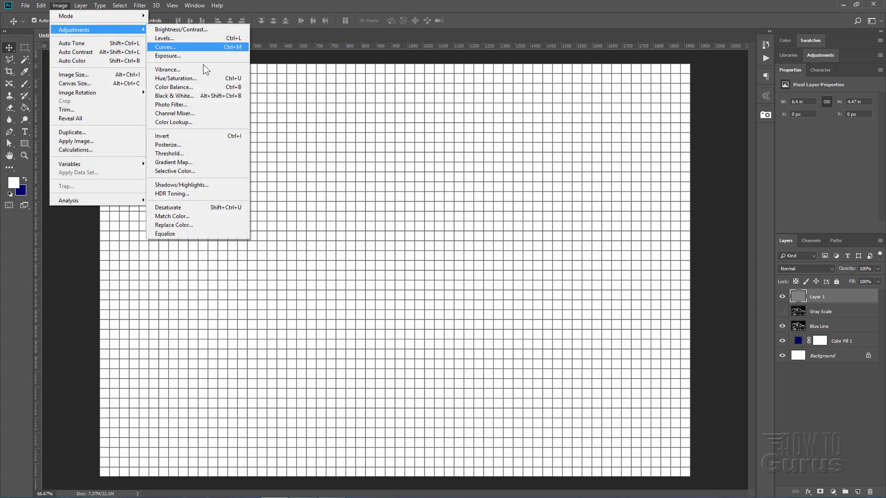
Step: Invert the grid to white lines, set it to Linear Dodge (Add) and lower its opacity
left_click(198, 134)
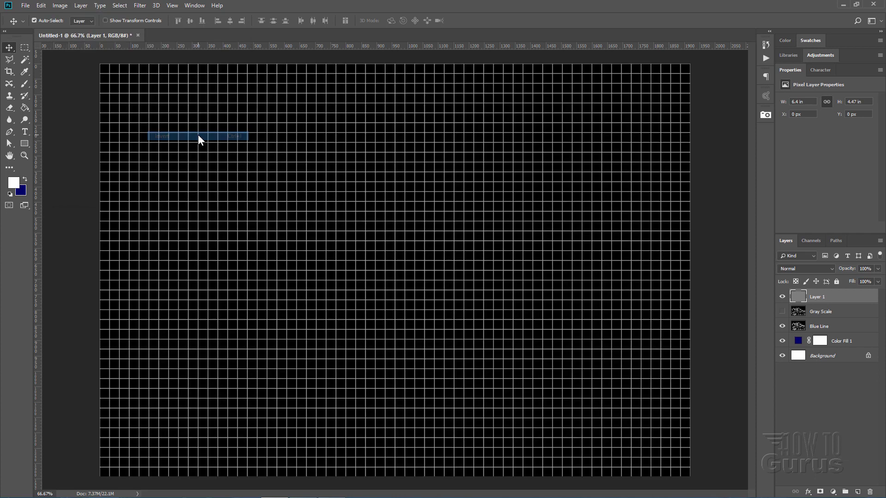
left_click(798, 270)
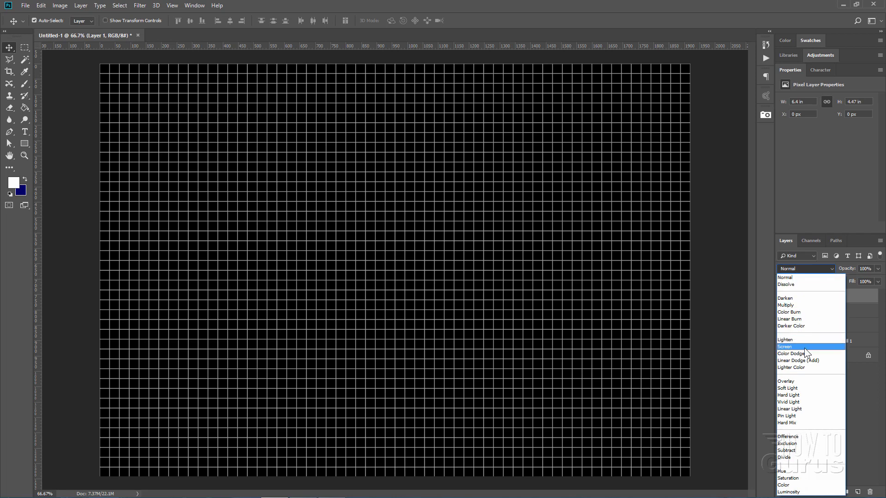
left_click(805, 360)
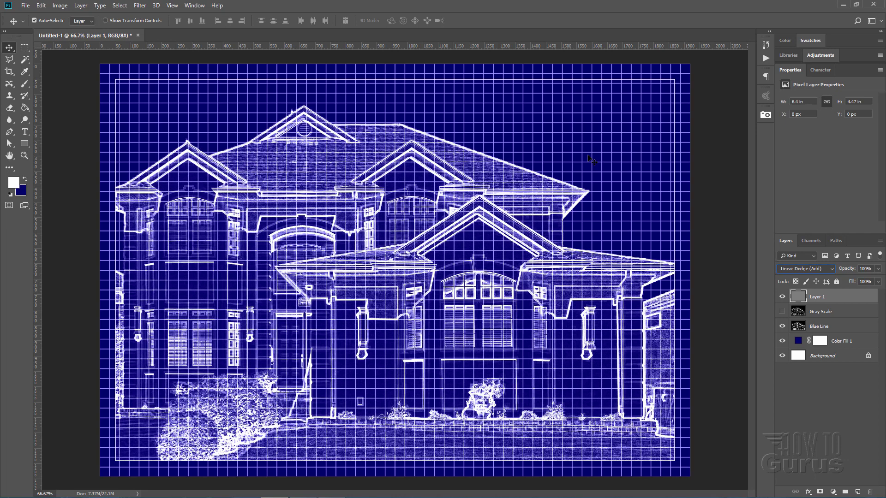
left_click(877, 269)
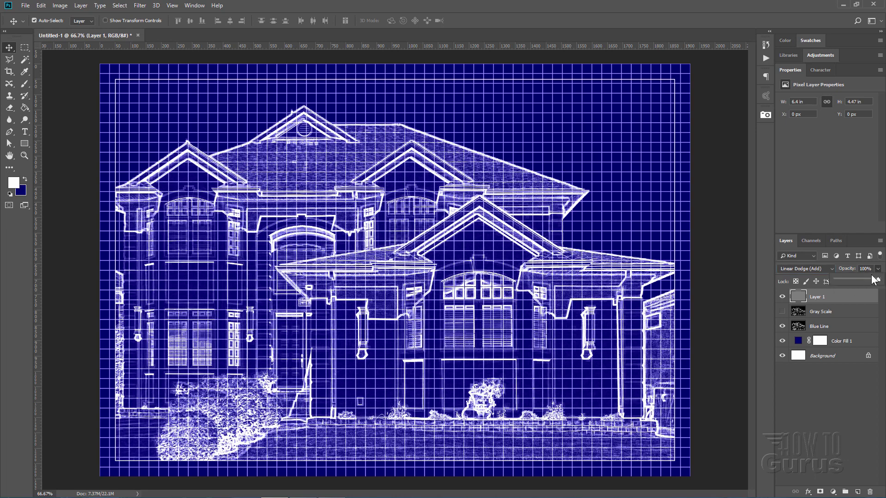
left_click(872, 270)
type("5")
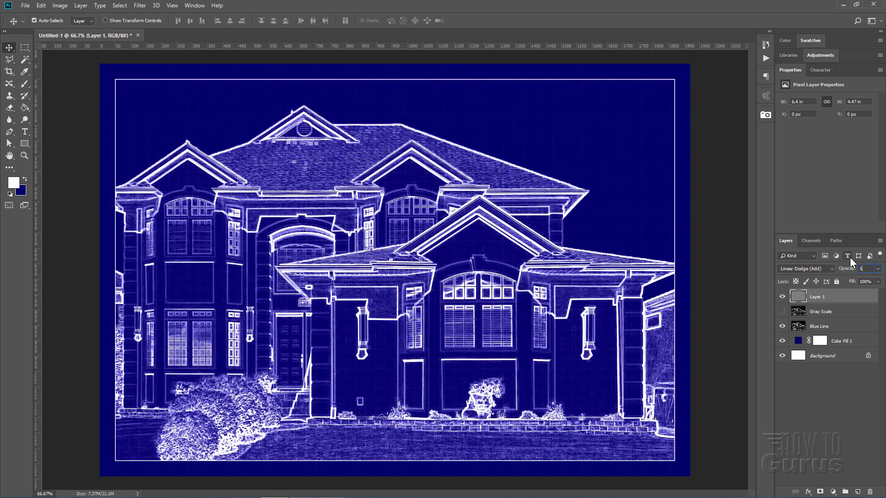
type("0")
key("Return")
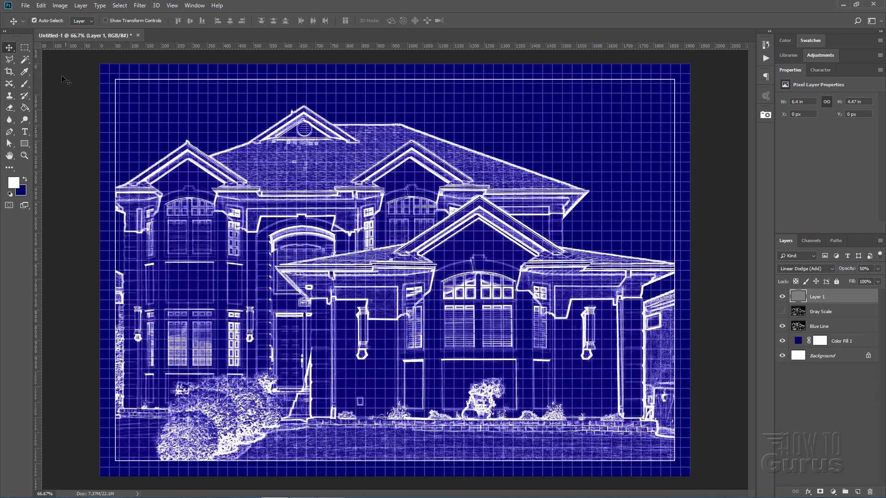
Step: Select the area inside the white border and mask the grid layer to it
left_click(25, 48)
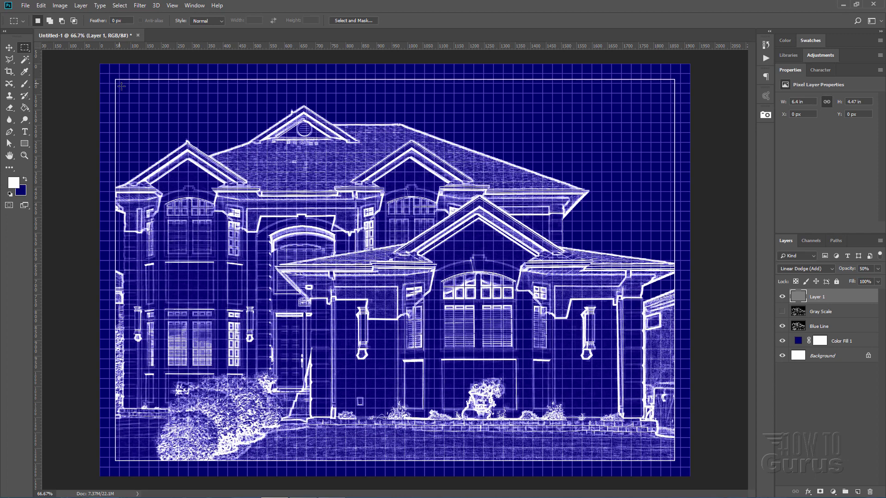
mouse_move(119, 83)
left_mouse_down()
mouse_move(591, 412)
mouse_move(671, 457)
left_mouse_up()
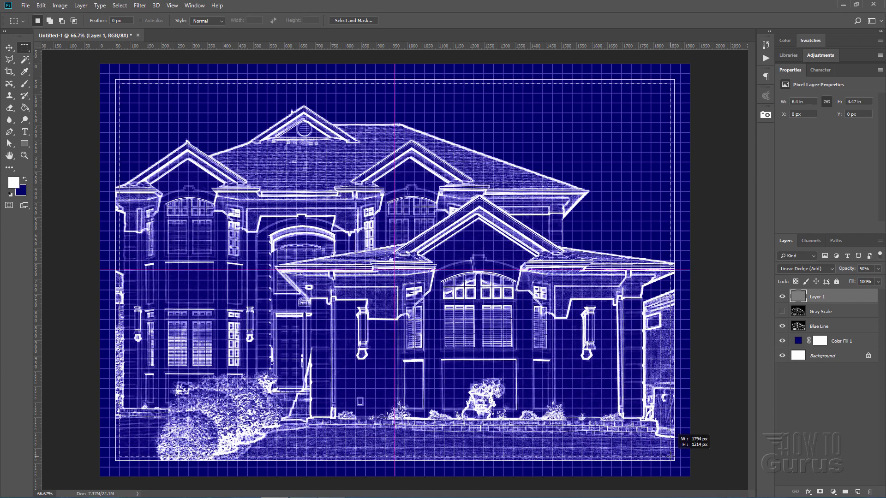
left_click_drag(672, 457, 671, 456)
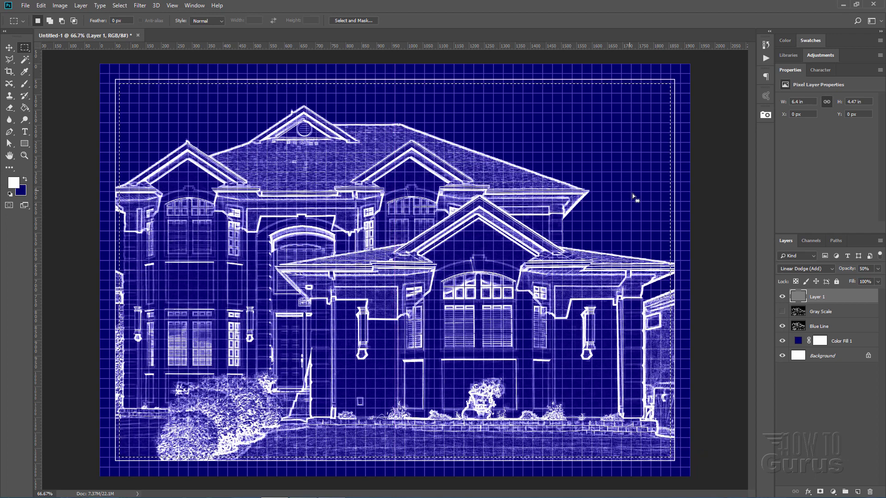
left_click(820, 492)
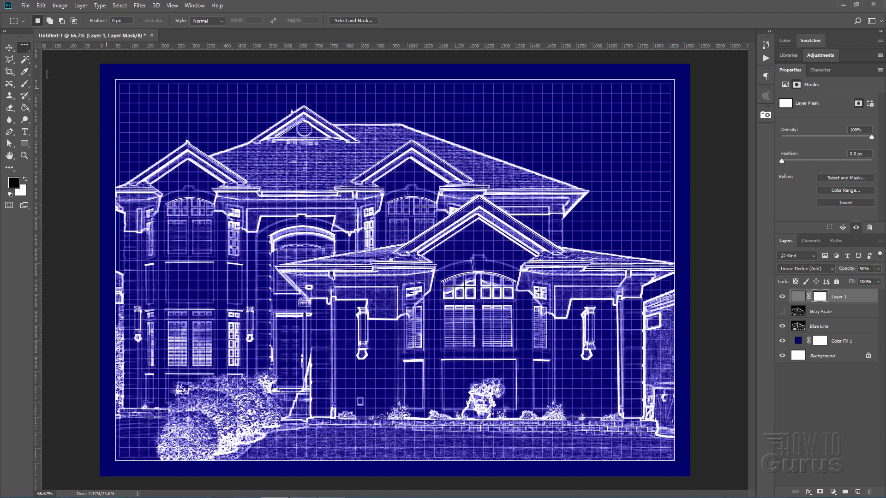
left_click(10, 48)
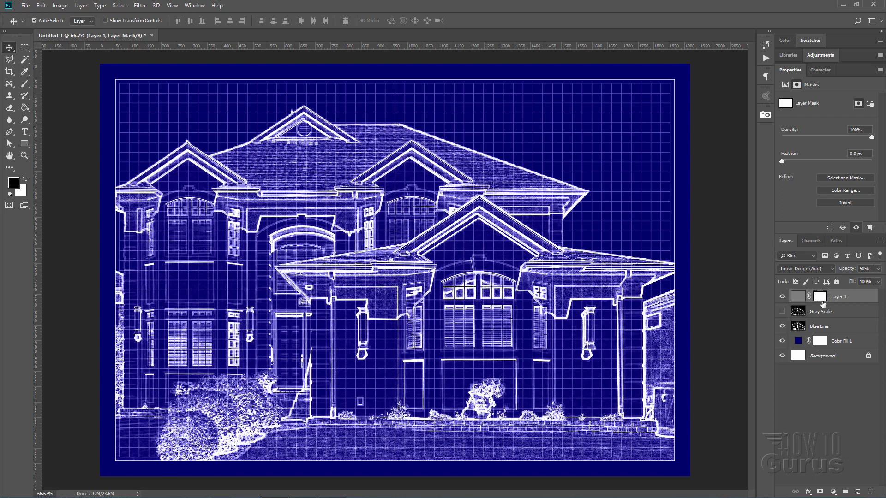
Step: Show Gray Scale and copy Layer 1's border mask onto it, then reselect the grid pixels
left_click(782, 312)
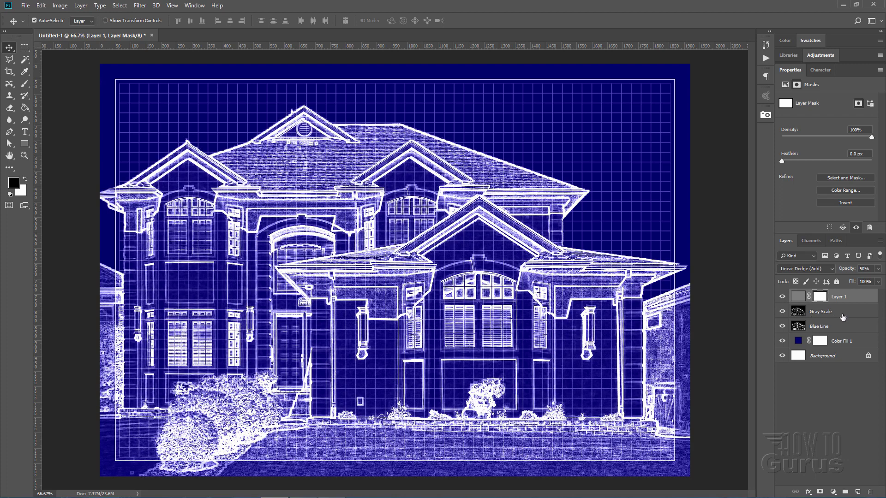
key("alt")
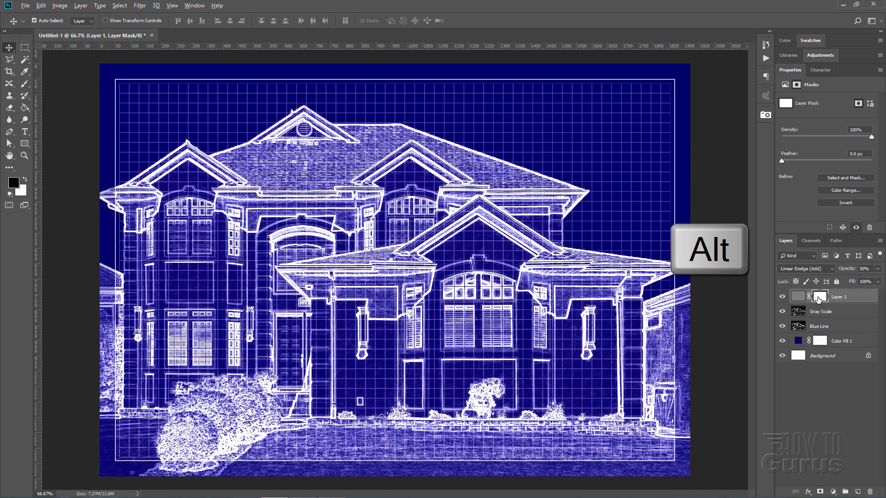
left_click_drag(820, 300, 824, 328)
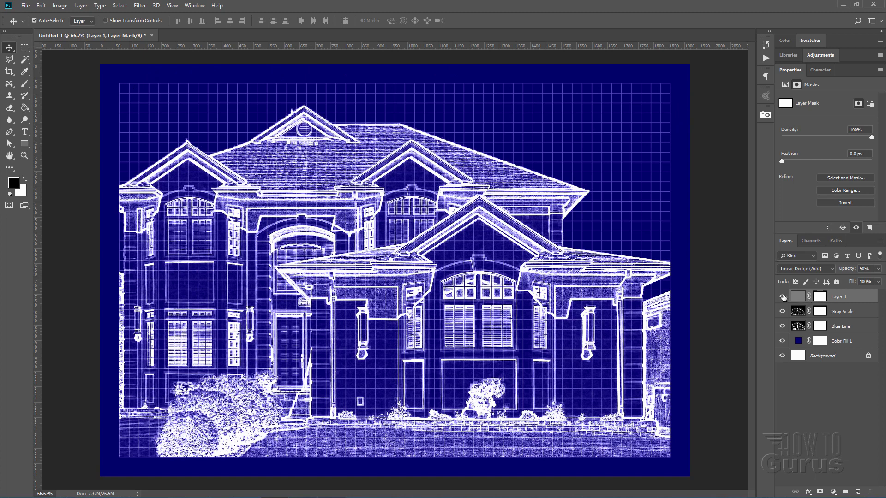
left_click(796, 301)
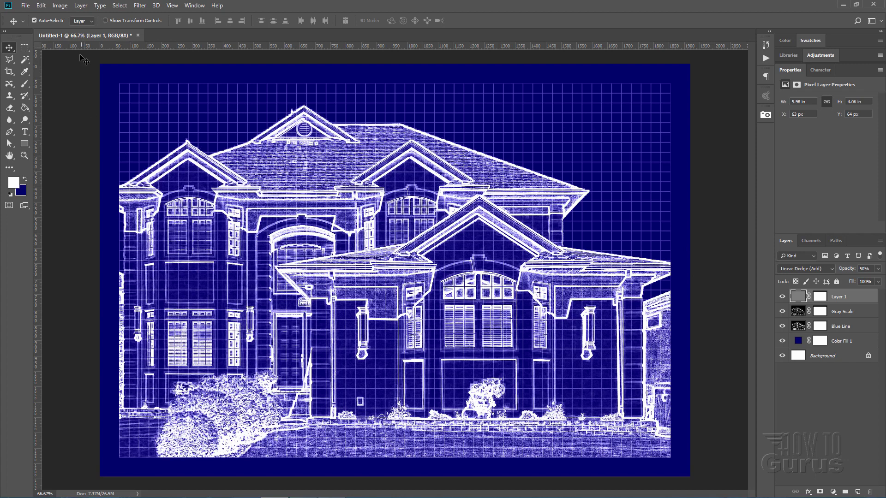
Step: Add a 3 px white inside Stroke layer style to the grid layer
left_click(81, 6)
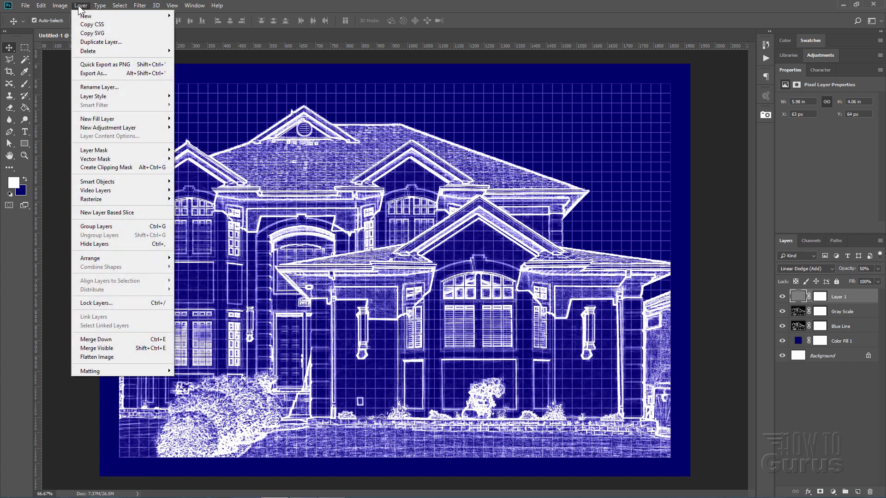
mouse_move(94, 96)
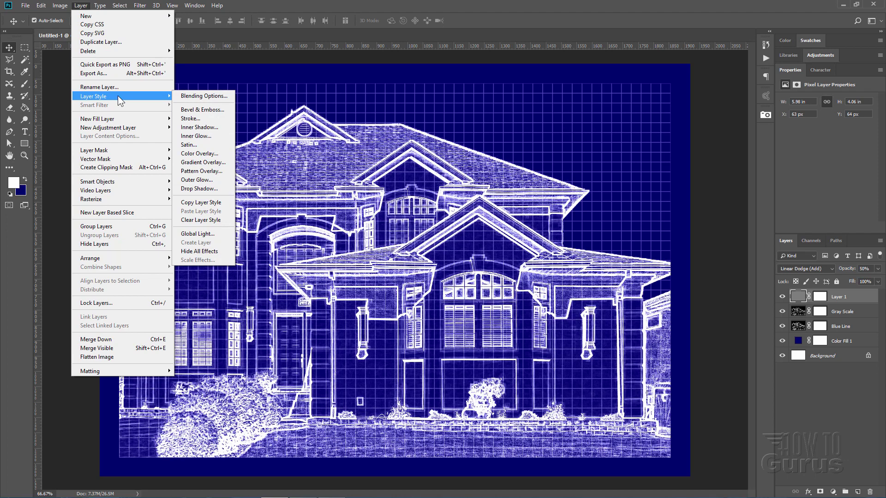
left_click(201, 119)
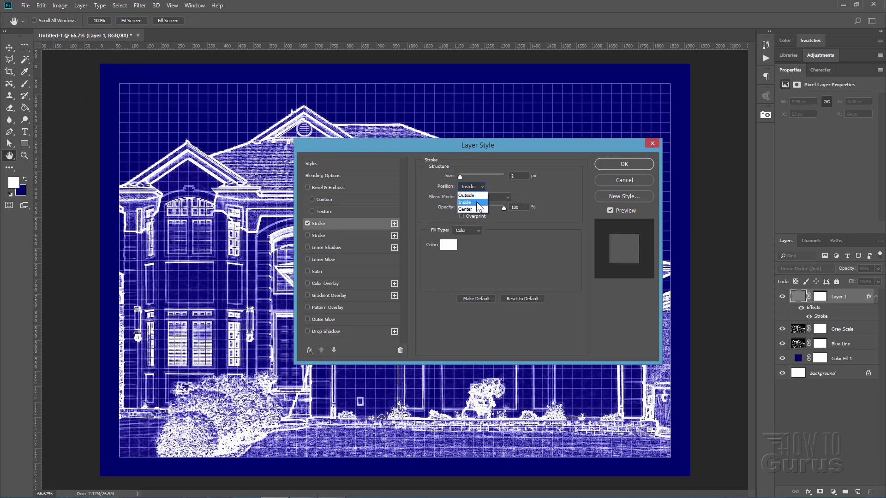
left_click(472, 201)
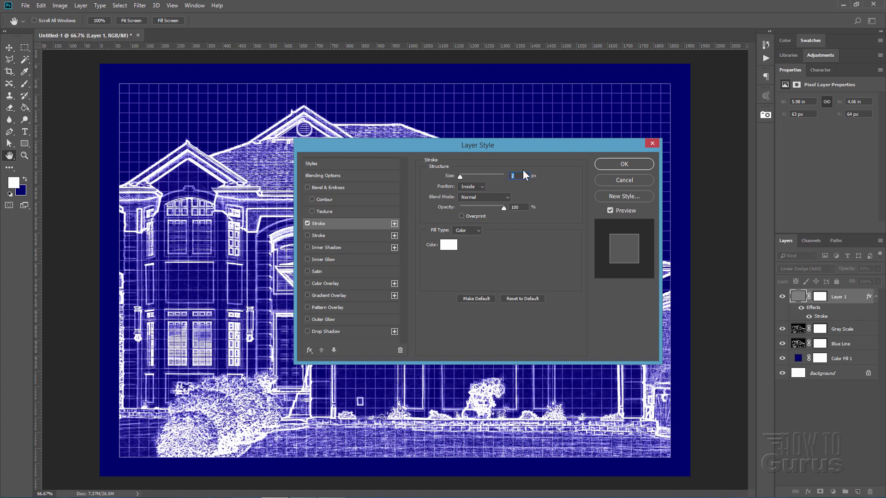
type("3")
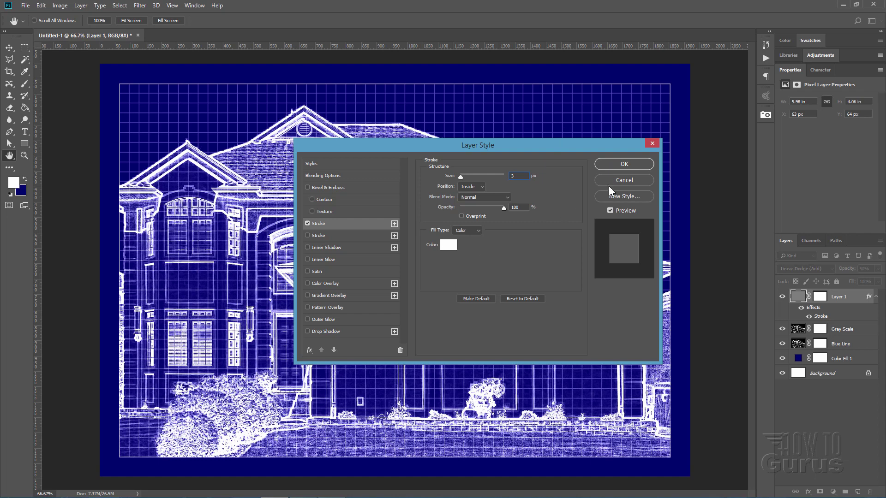
left_click(618, 165)
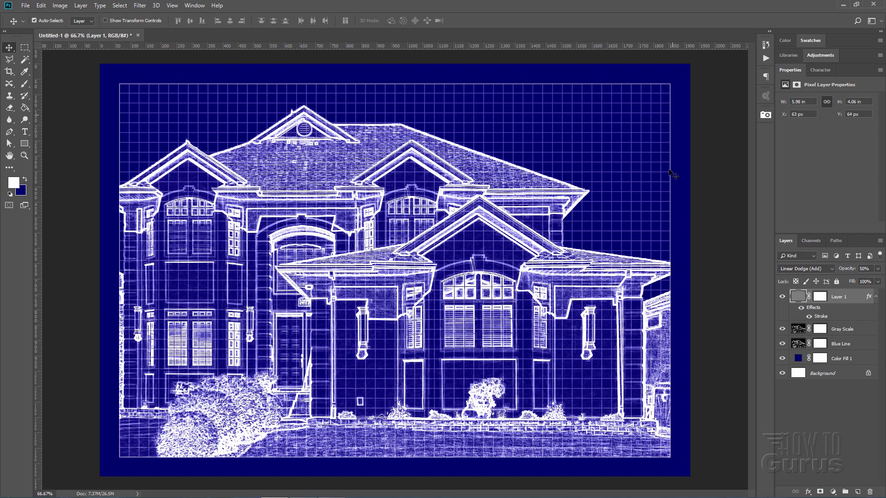
Step: Toggle Gray Scale and Blue Line visibility to compare, leaving Gray Scale hidden
left_click(782, 329)
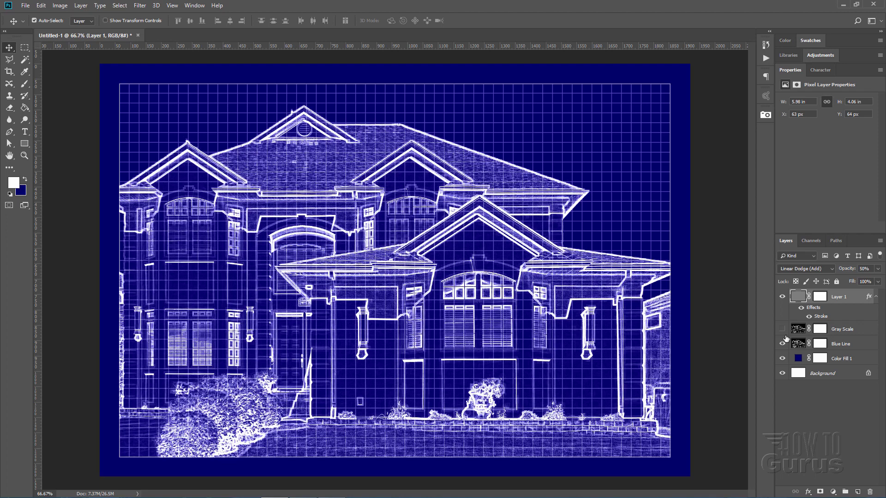
left_click(784, 344)
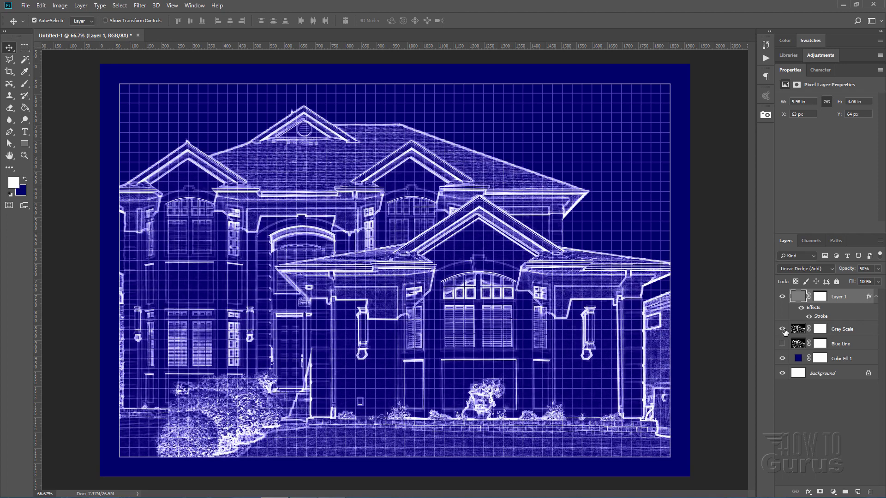
left_click(783, 329)
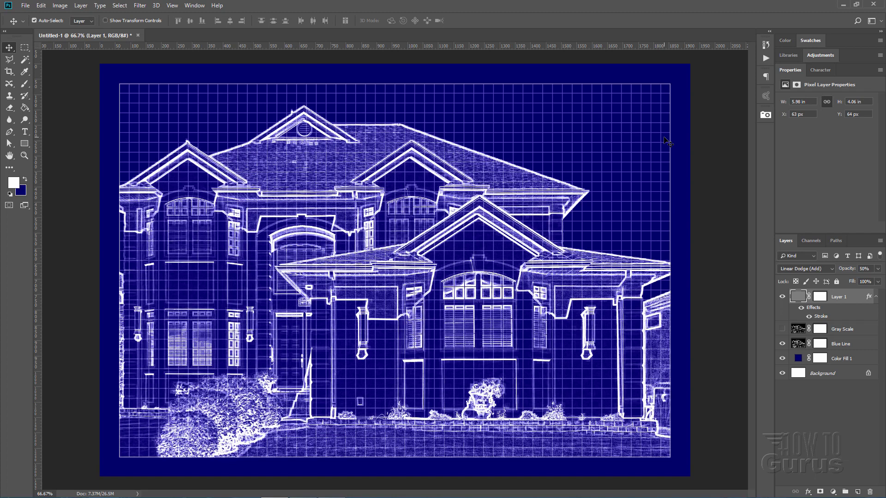
key("alt+Tab")
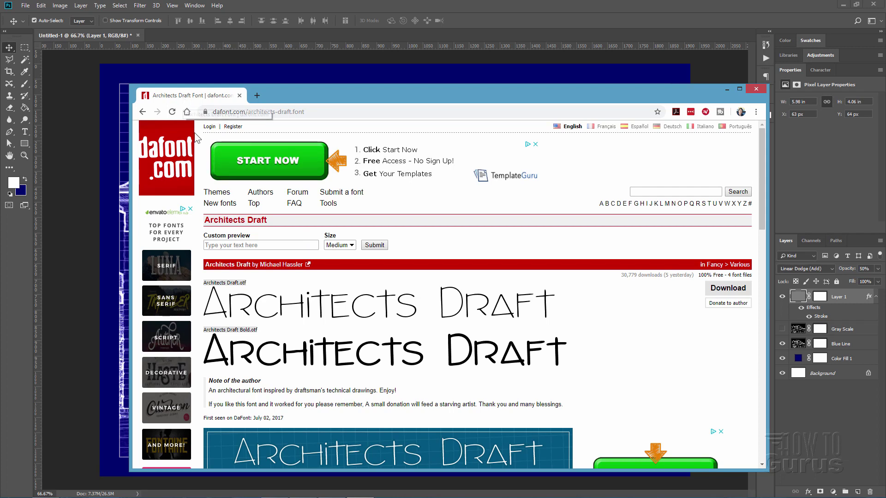
Step: Download the Architects Draft font from its dafont.com page and minimize Chrome
left_click(318, 114)
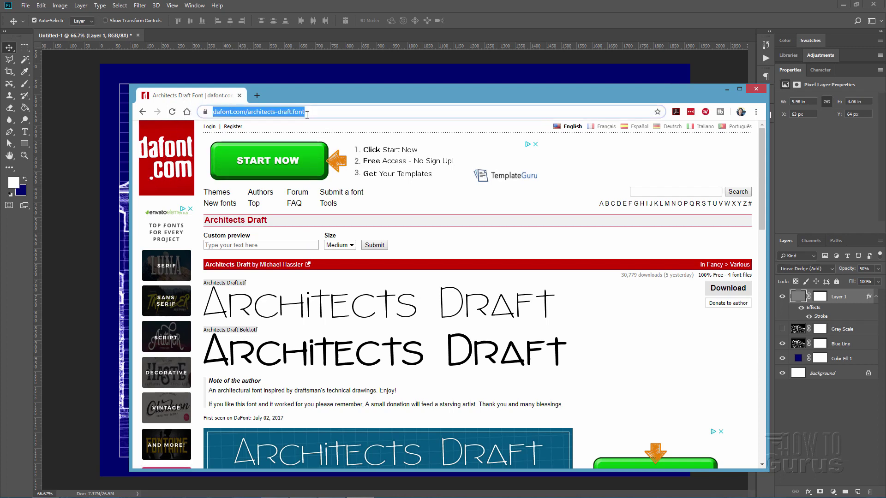
left_click(312, 109)
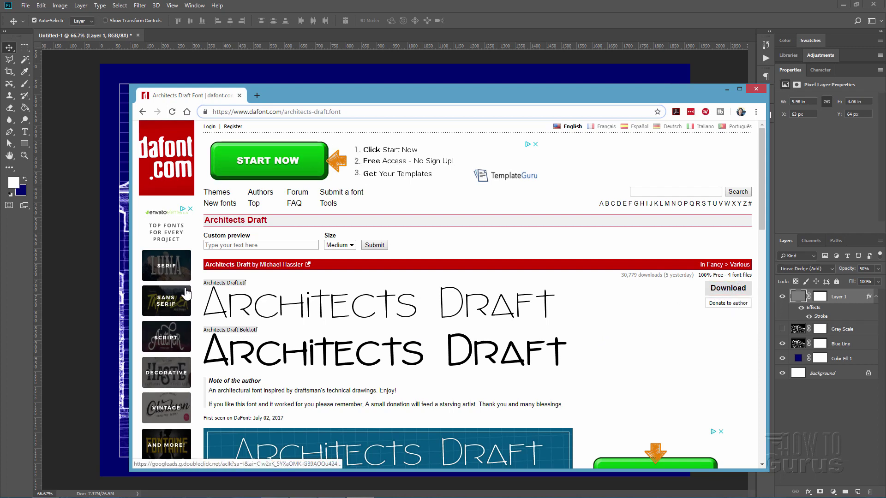
left_click(736, 292)
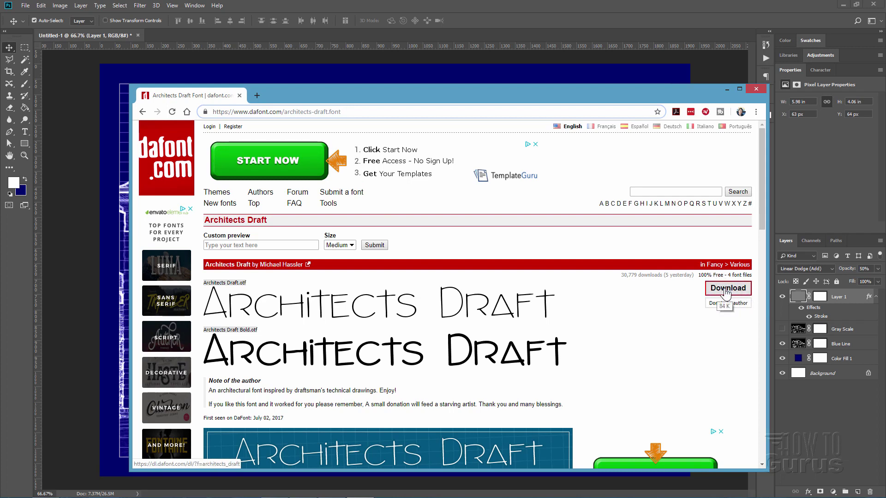
left_click(726, 88)
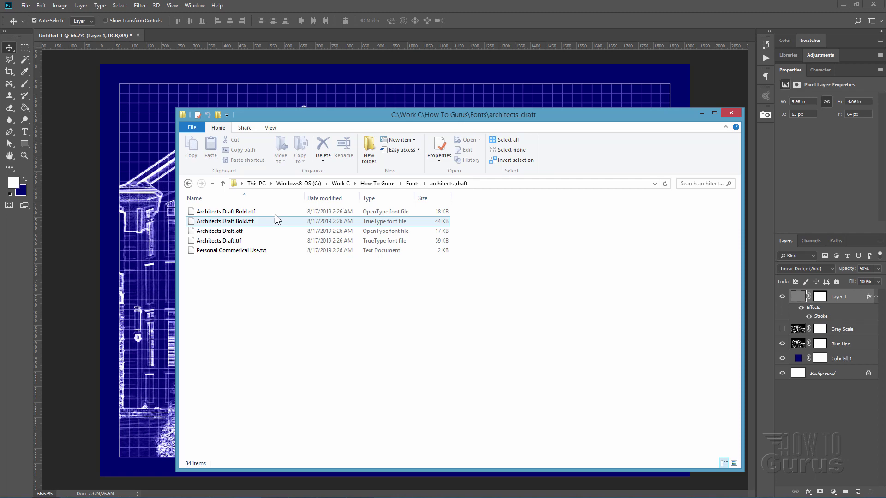
Step: Preview and install Architects Draft Bold.ttf, then close the font folder
double_click(203, 224)
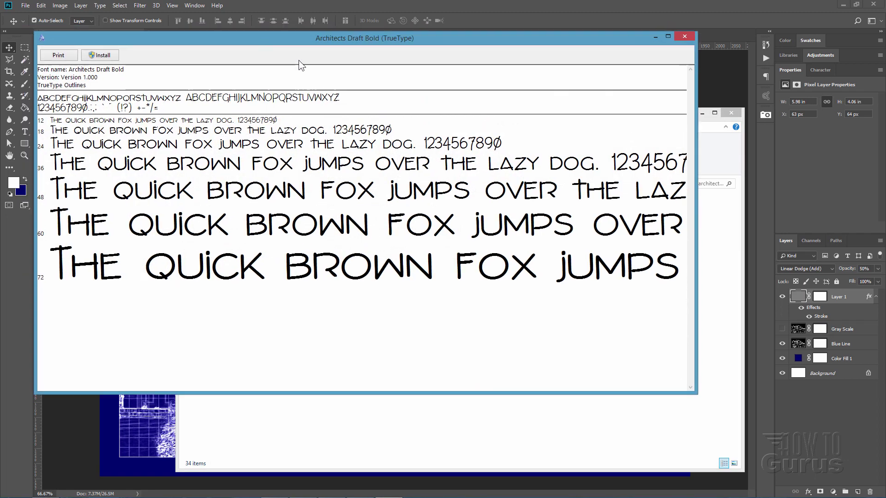
left_click_drag(262, 35, 380, 101)
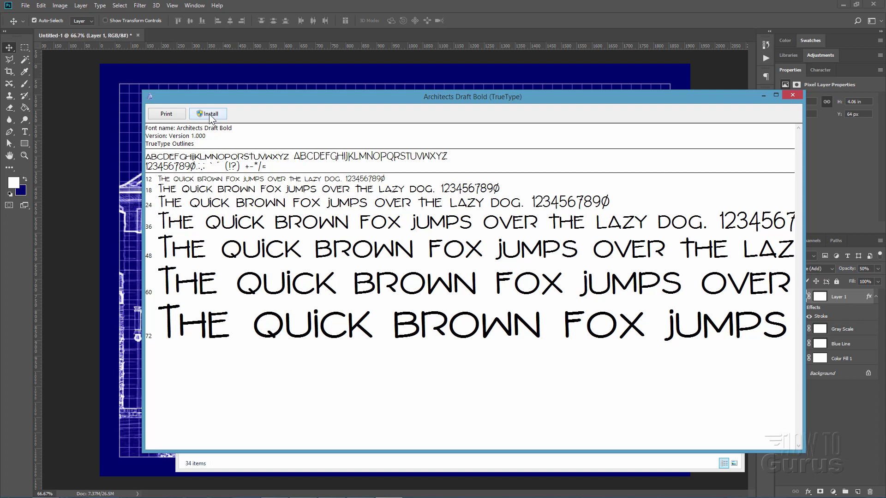
left_click(792, 95)
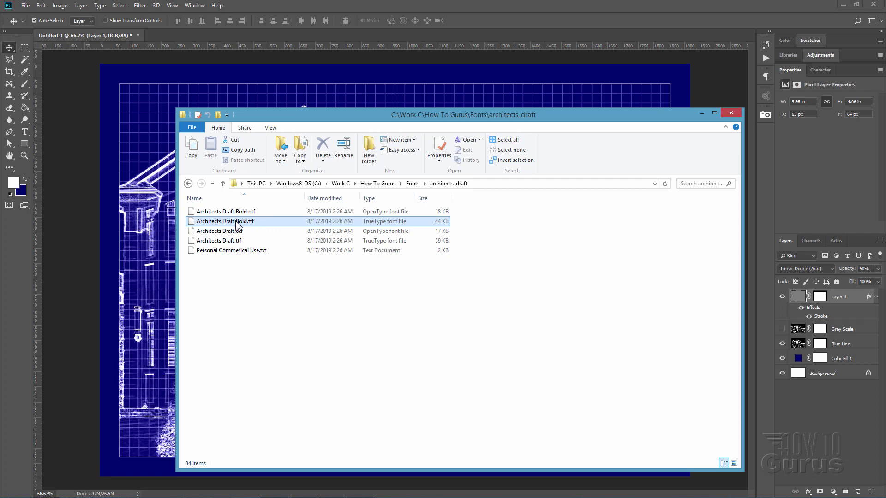
left_click(255, 231, "ctrl")
left_click(730, 113)
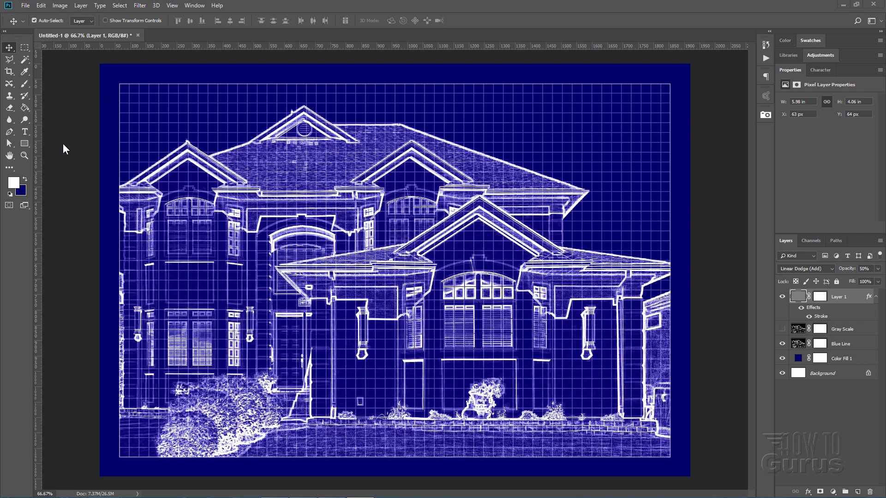
Step: Draw a top-right rectangle with no fill and a 2 px white outline
left_click(27, 143)
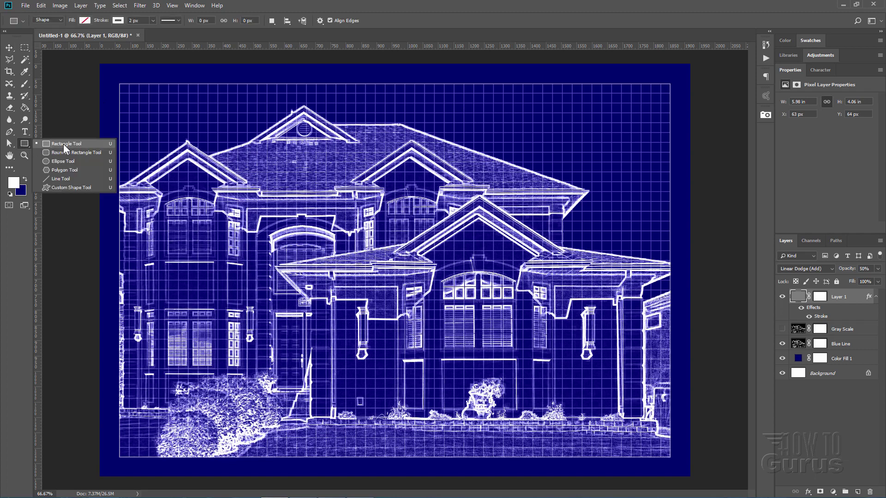
left_click(85, 20)
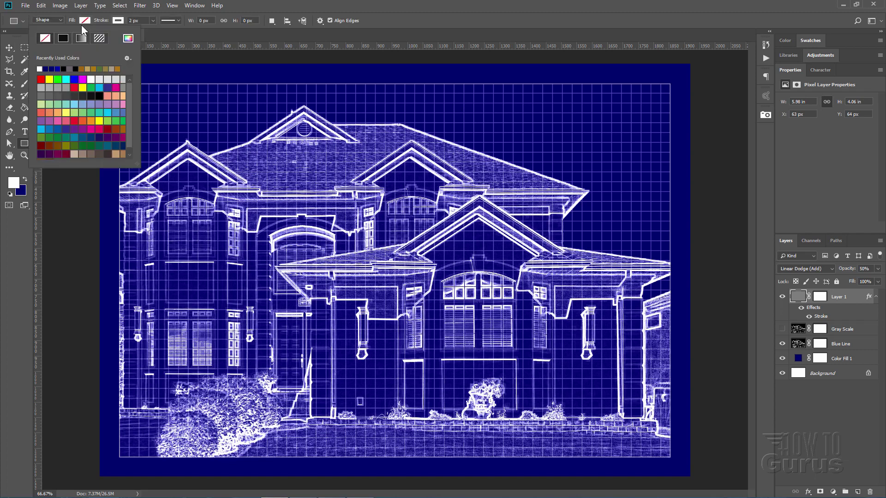
left_click(121, 21)
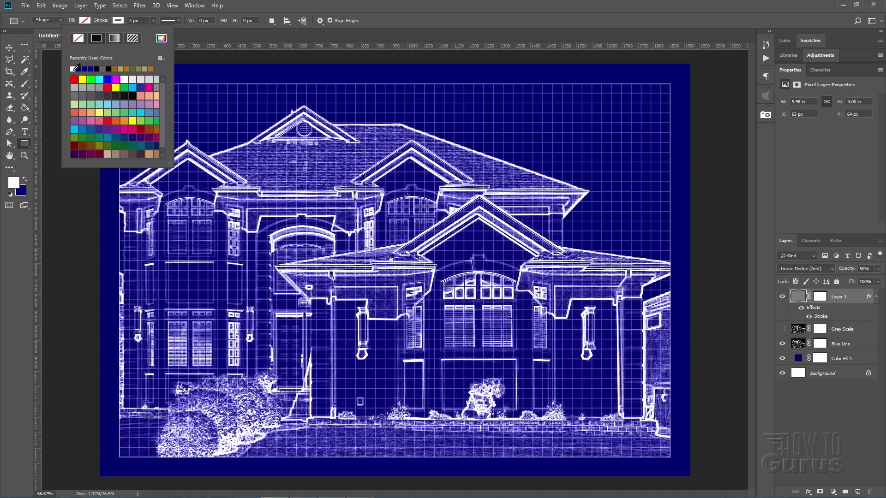
left_click(136, 21)
type("3")
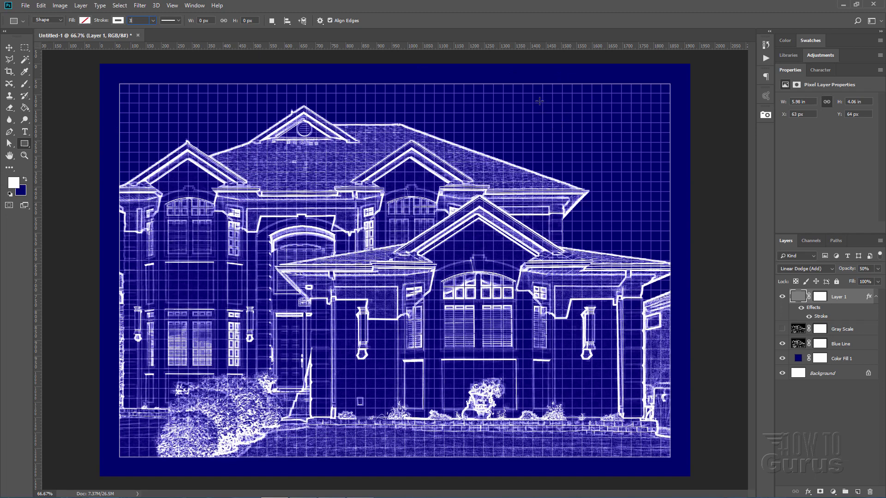
mouse_move(542, 94)
left_mouse_down()
mouse_move(615, 133)
mouse_move(661, 133)
left_mouse_up()
type("2")
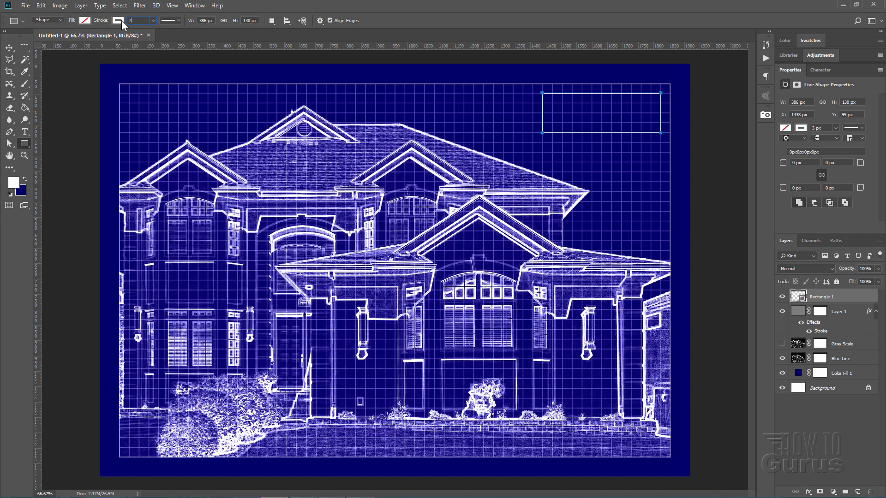
key("Return")
Step: Lower the Rectangle 1 layer's opacity to 50%
left_click(9, 47)
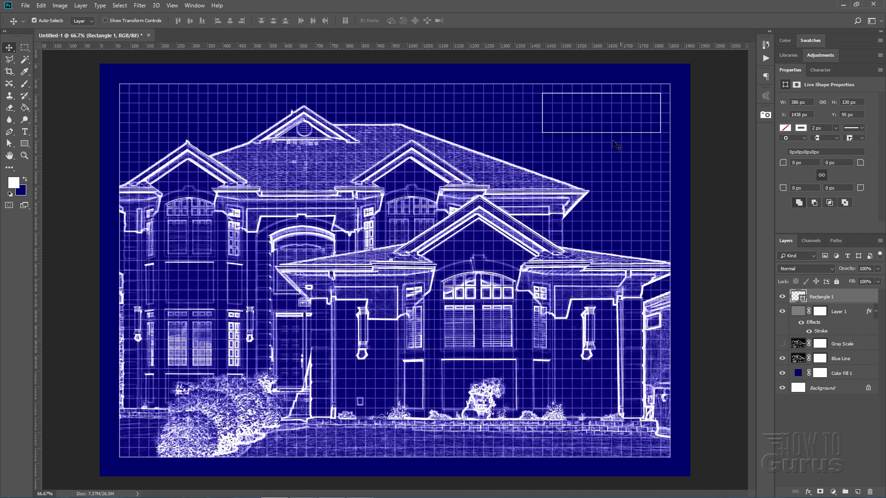
left_click(878, 281)
left_click_drag(876, 278, 865, 278)
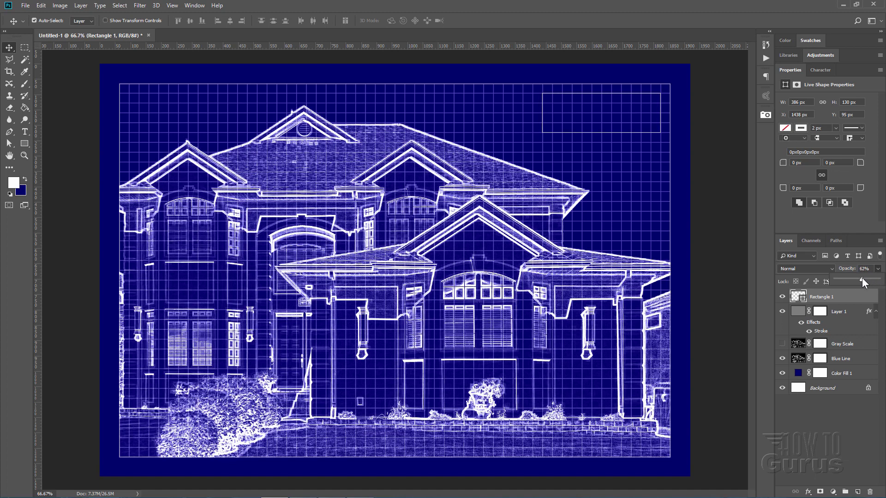
left_click_drag(863, 278, 860, 278)
type("50")
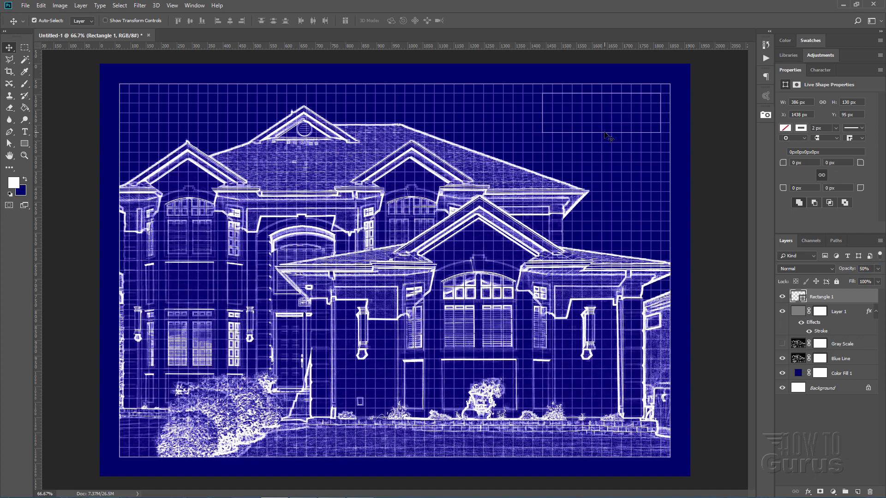
Step: Position the rectangle in the grid's top-right corner, undoing an accidental grid move
mouse_move(606, 137)
left_mouse_down()
mouse_move(616, 137)
mouse_move(614, 126)
left_mouse_up()
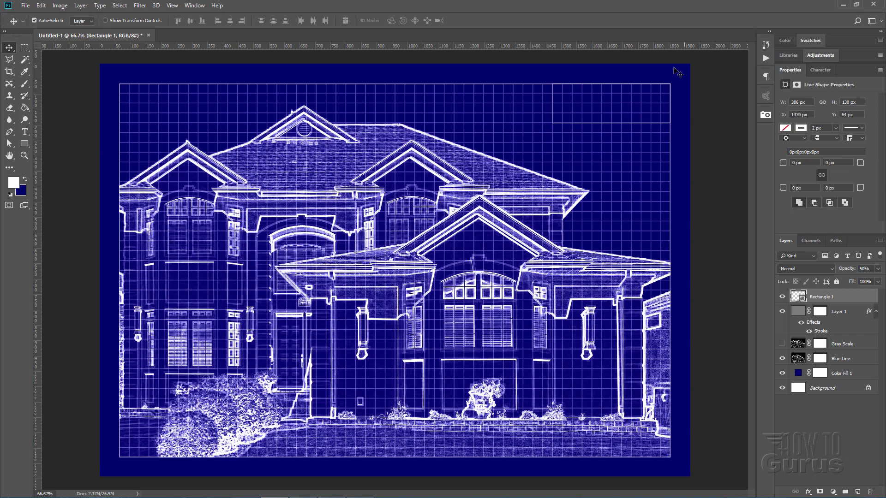
left_click_drag(602, 124, 598, 131)
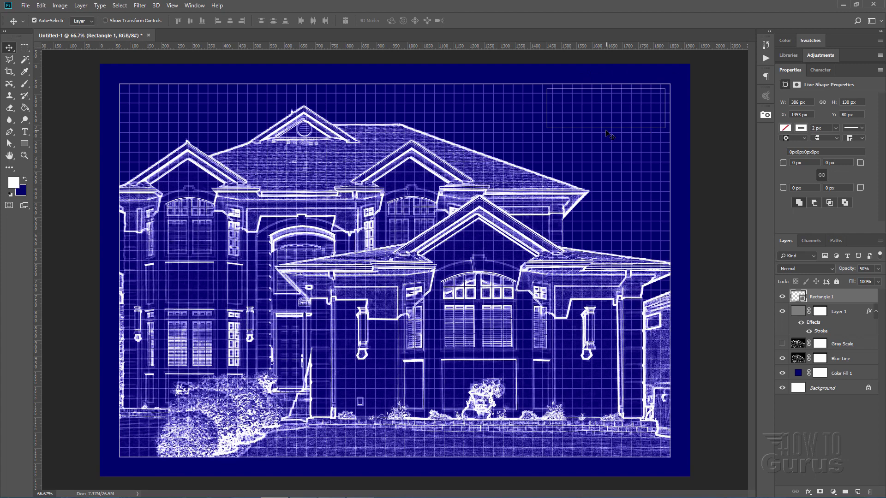
left_click_drag(607, 130, 616, 131)
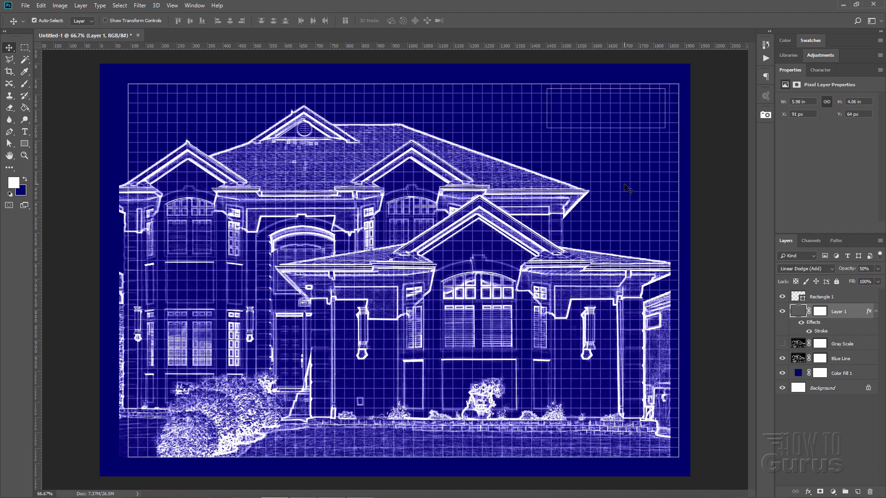
key("ctrl")
key("ctrl+z")
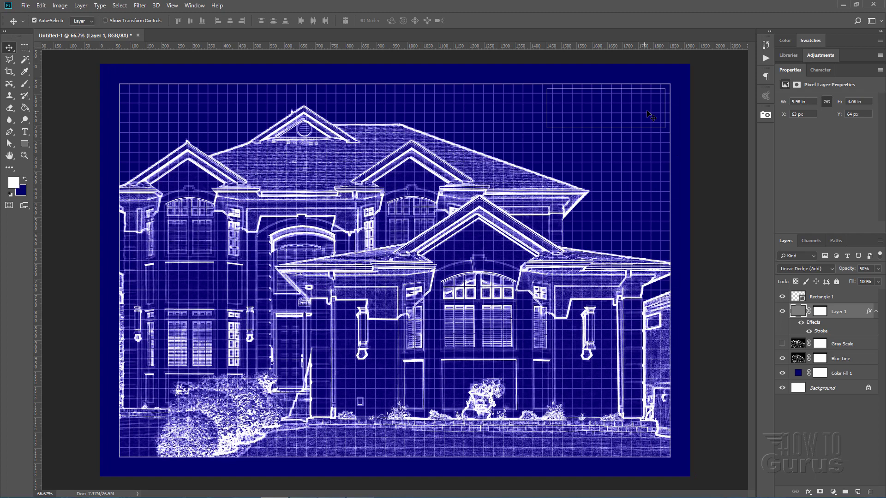
left_click(845, 296)
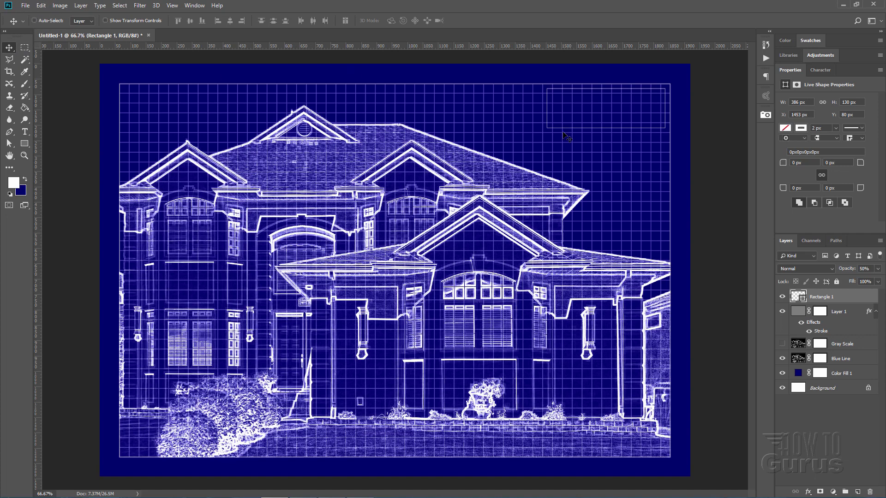
left_click_drag(586, 131, 590, 125)
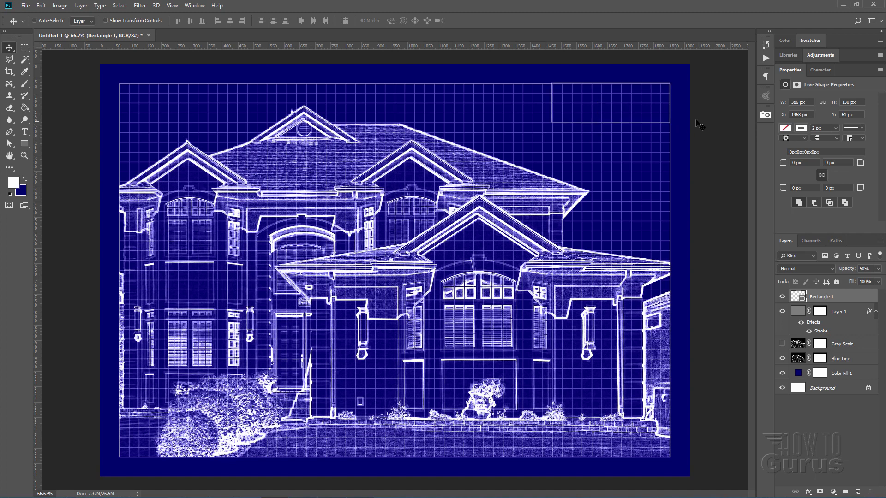
key("Down")
key("Down")
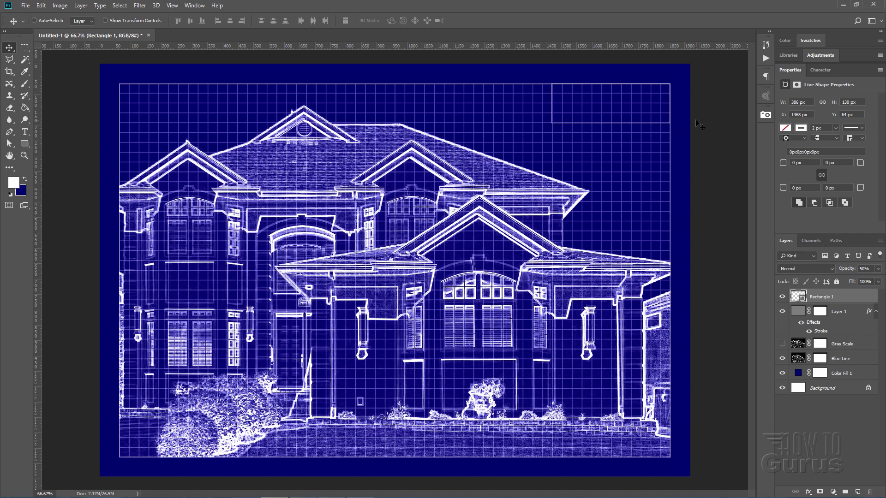
key("Down")
Step: Switch to the Type tool and set it to 12 pt Architects Draft Bold
left_click(26, 134)
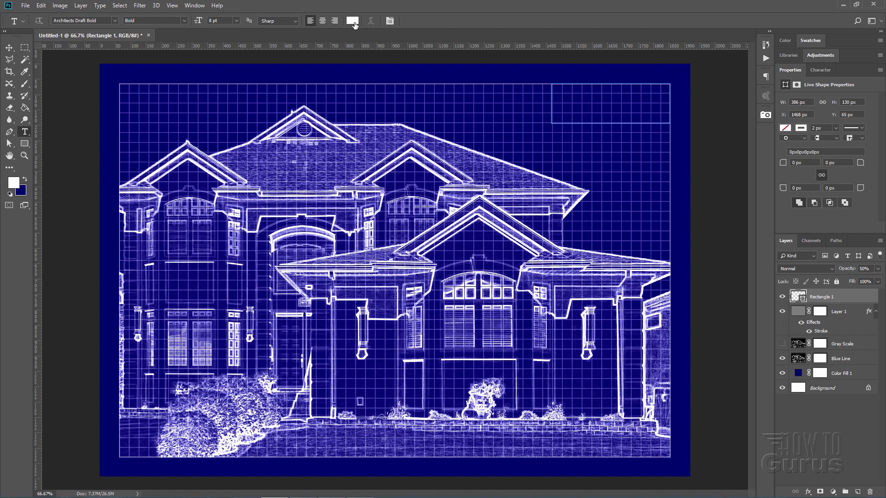
left_click(237, 20)
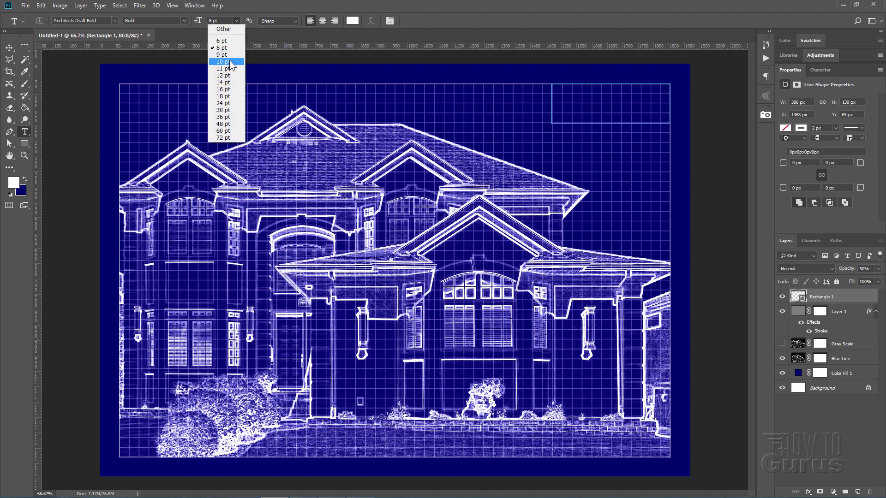
left_click(228, 76)
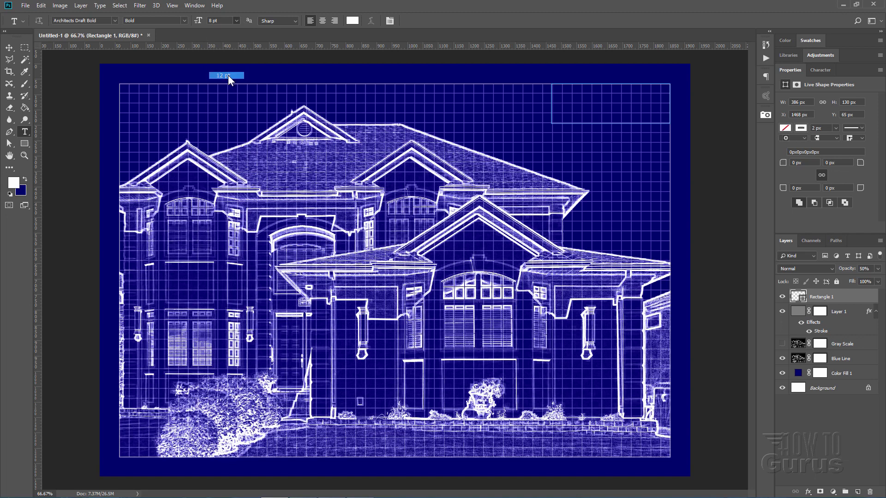
left_click(116, 21)
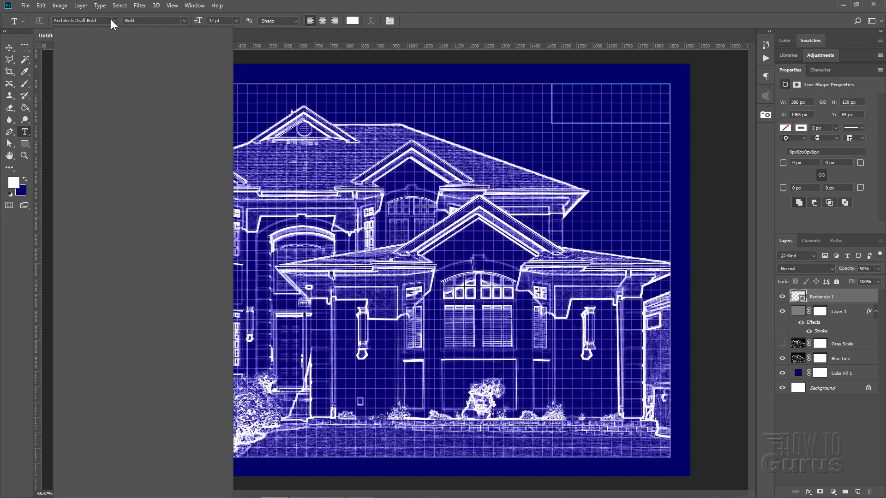
scroll(115, 208, "down", 1)
scroll(121, 234, "down", 4)
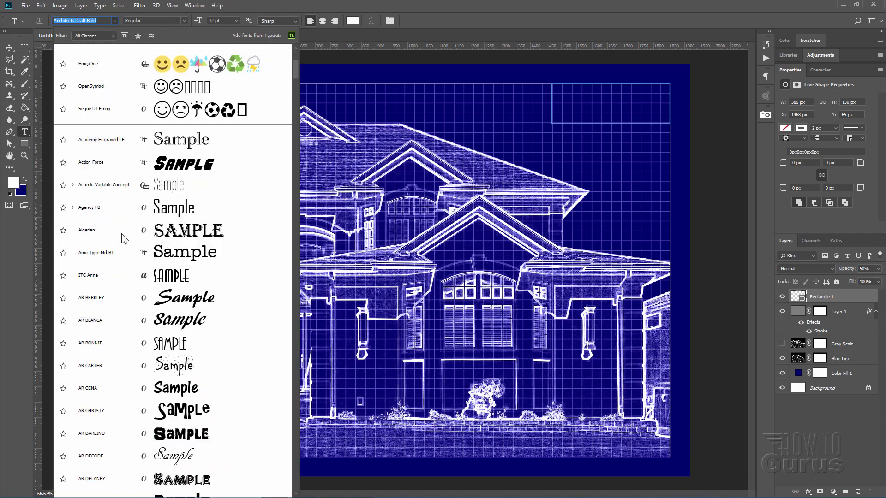
scroll(121, 234, "down", 2)
scroll(121, 233, "down", 3)
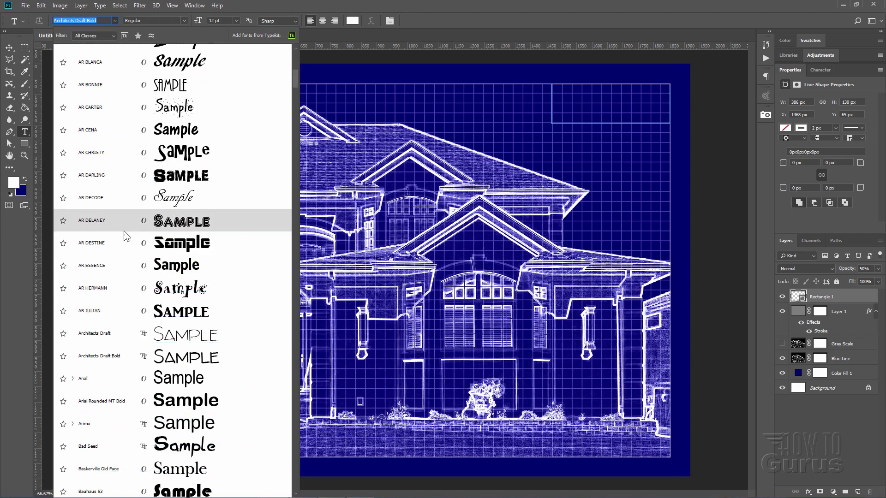
left_click(148, 358)
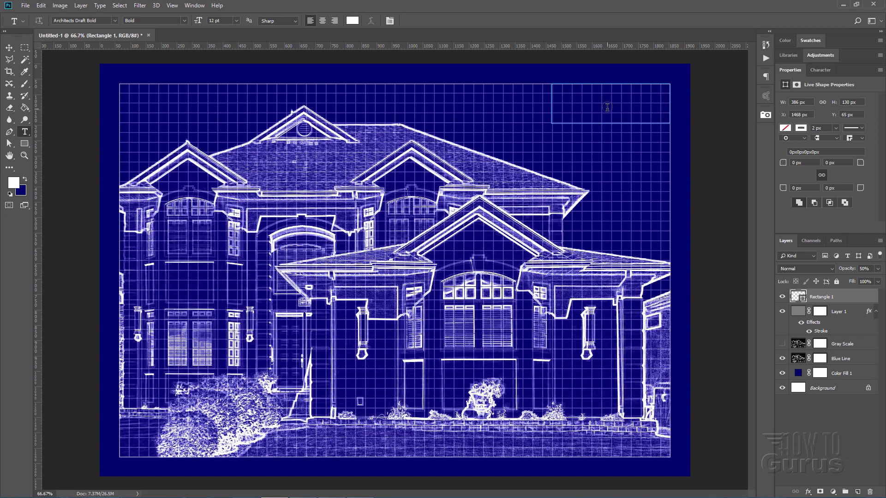
Step: On a new layer, type 'Modern House 1' in the top-right box and shift it slightly up
left_click(857, 492)
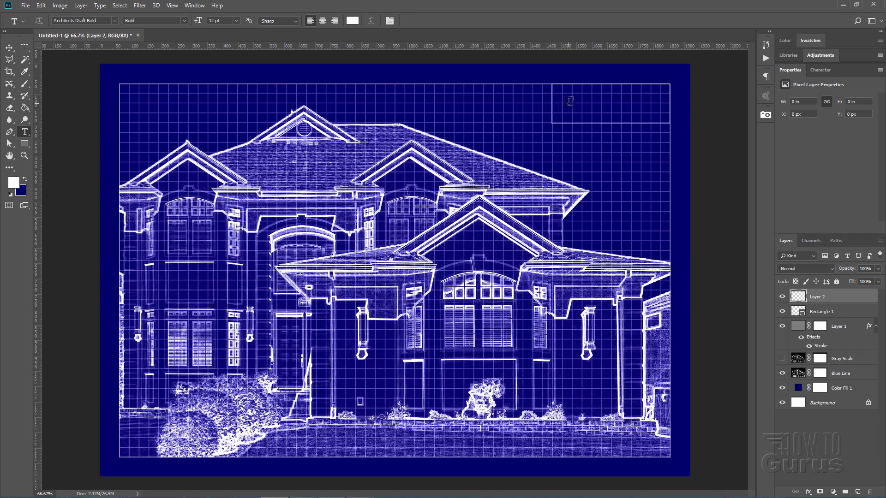
left_click(569, 99)
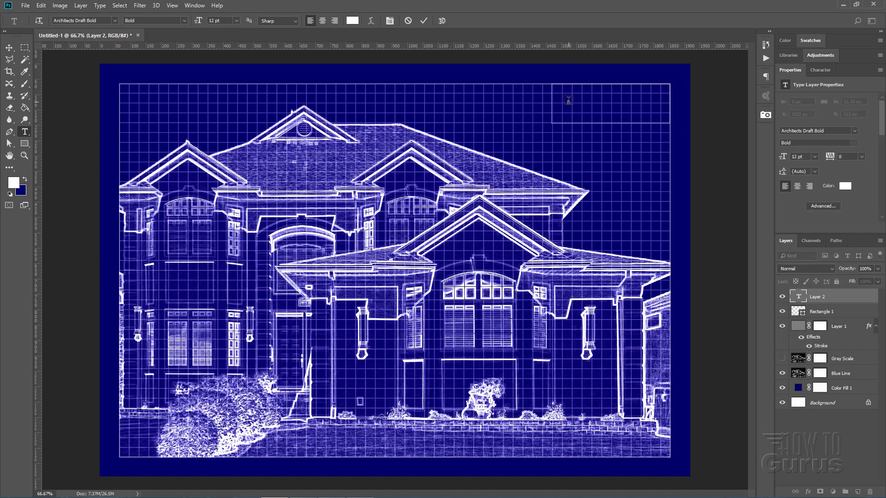
type("Mod")
type("ern Hose")
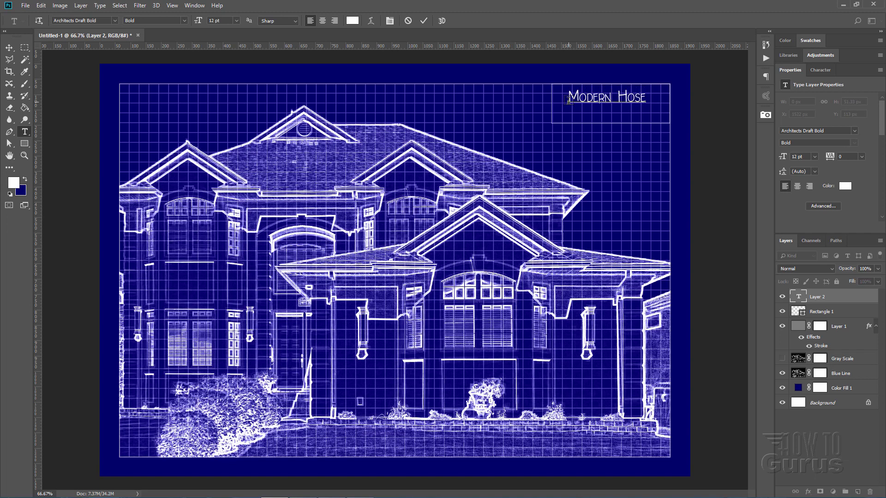
key("BackSpace")
key("BackSpace")
type("use ")
type("1")
left_click(9, 47)
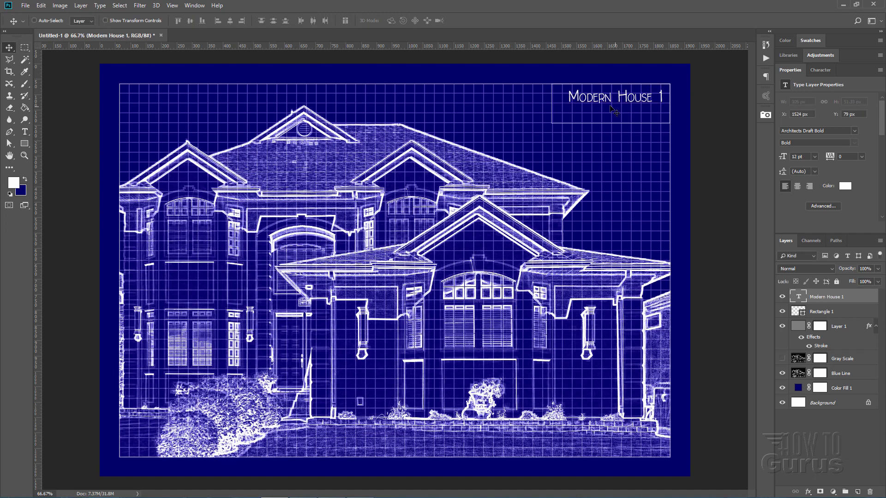
left_click_drag(602, 104, 594, 99)
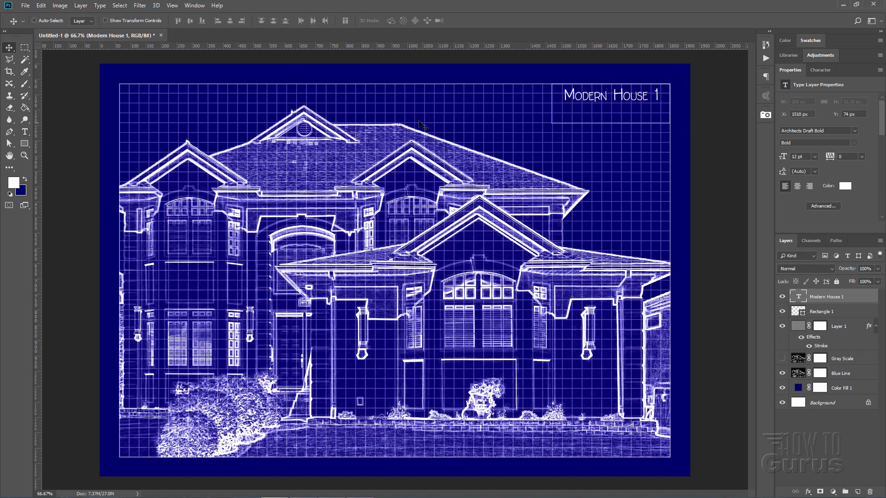
Step: Add an 8 pt second line with the designer's credit ("Design:" plus name) beneath the title
left_click(27, 132)
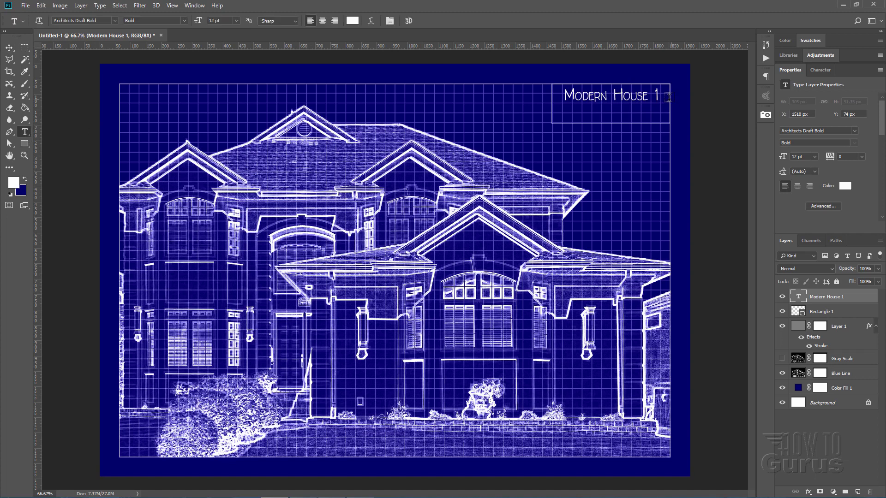
left_click(654, 95)
key("End")
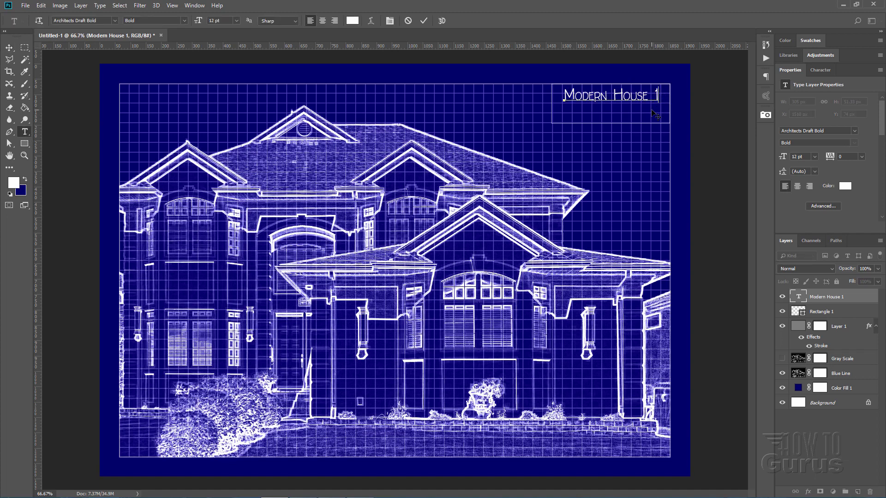
key("Return")
left_click(236, 21)
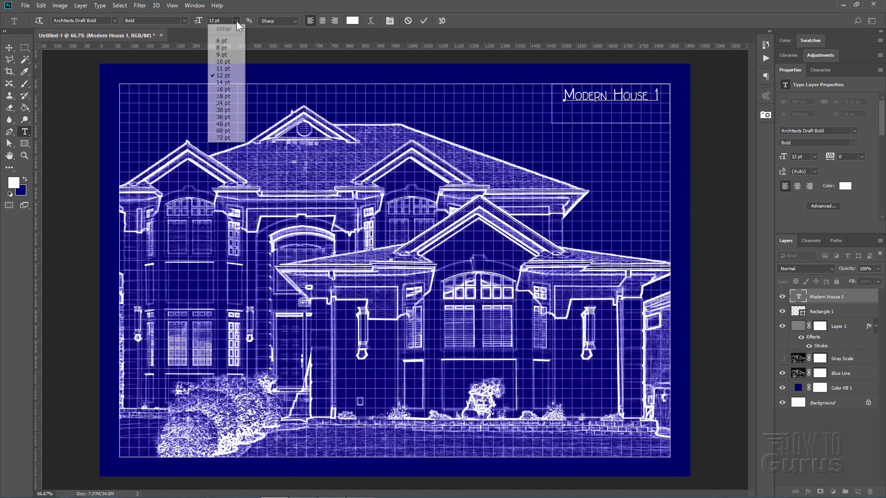
left_click(233, 48)
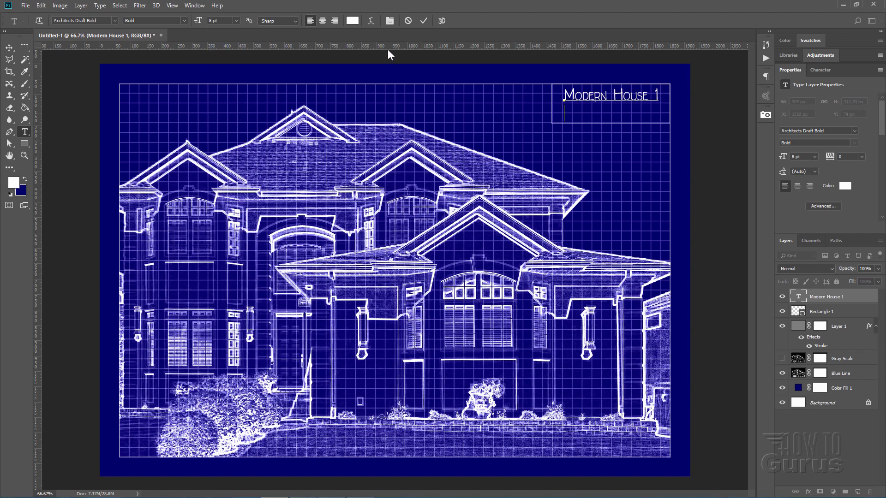
type("Design: ")
type("Geo")
type("rge Peirson")
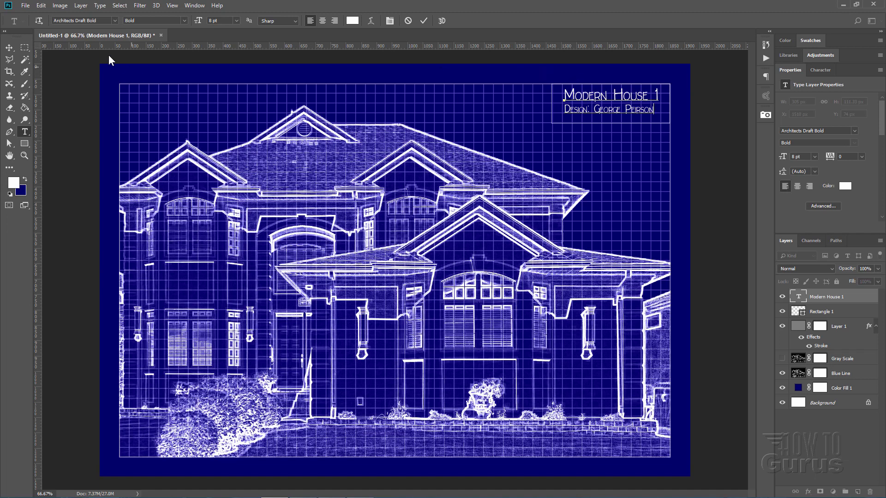
left_click(9, 48)
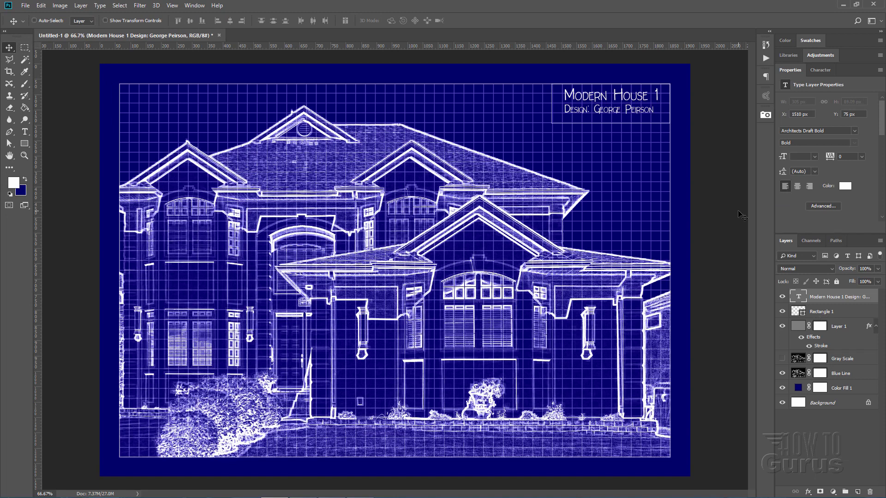
Step: Nudge the two-line title block down one pixel to settle it in the box
key("Down")
key("Down")
key("Down")
key("Down")
key("Down")
key("Down")
key("Down")
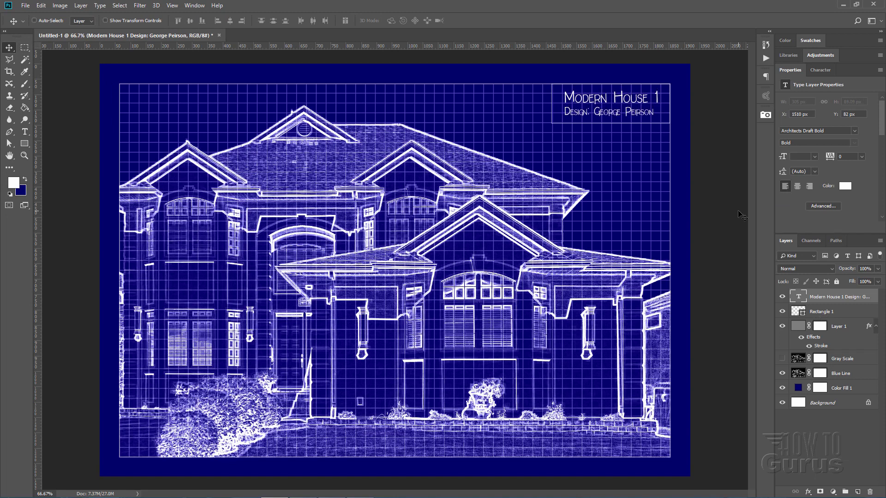
key("Up")
key("Up")
key("Up")
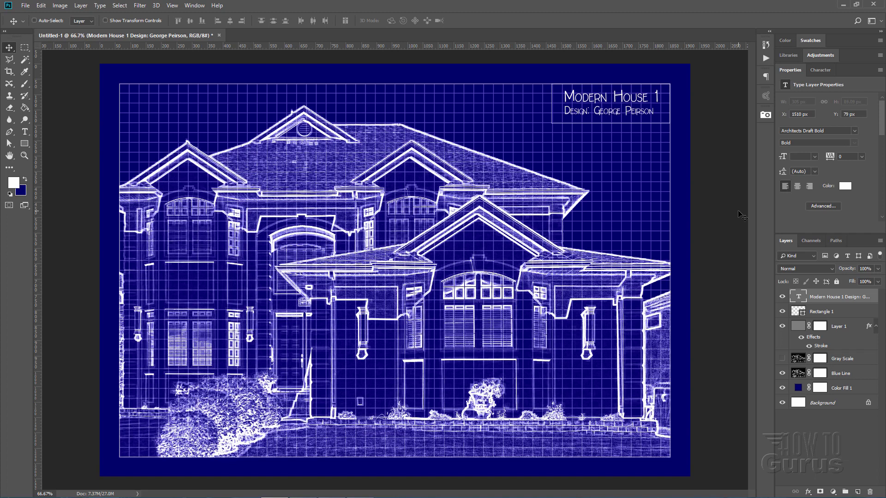
key("Down")
left_click(849, 327)
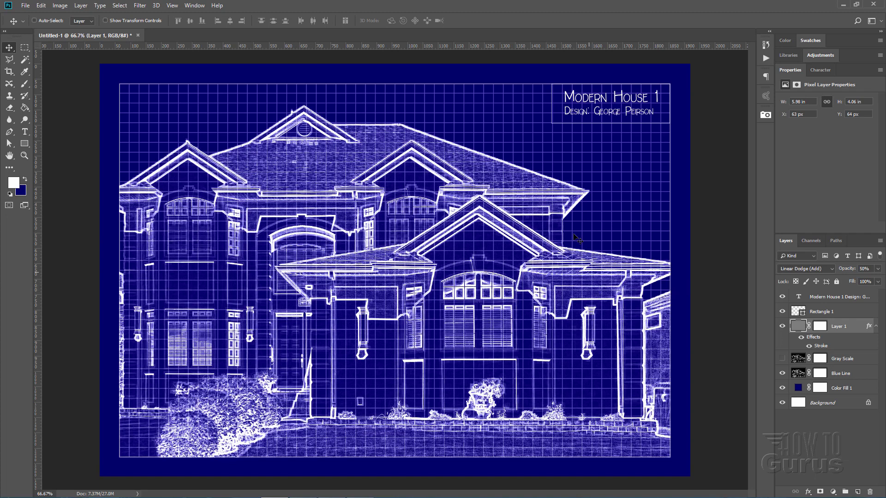
left_click(846, 375)
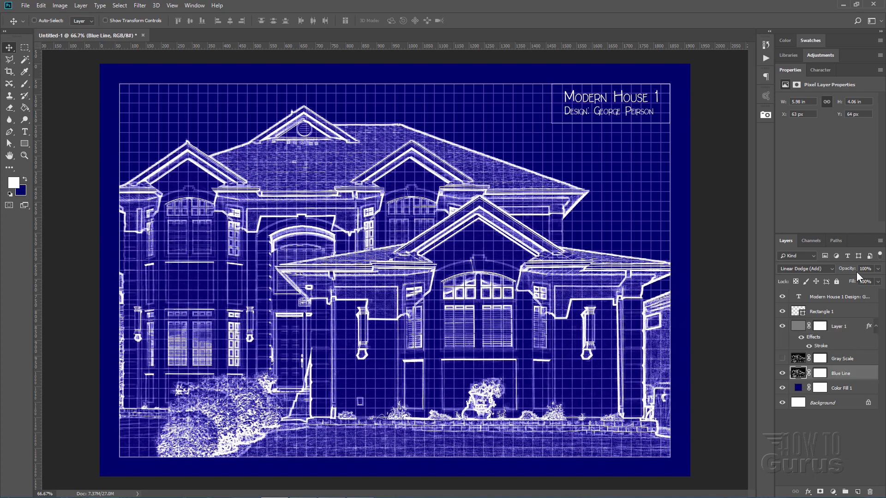
left_click(878, 281)
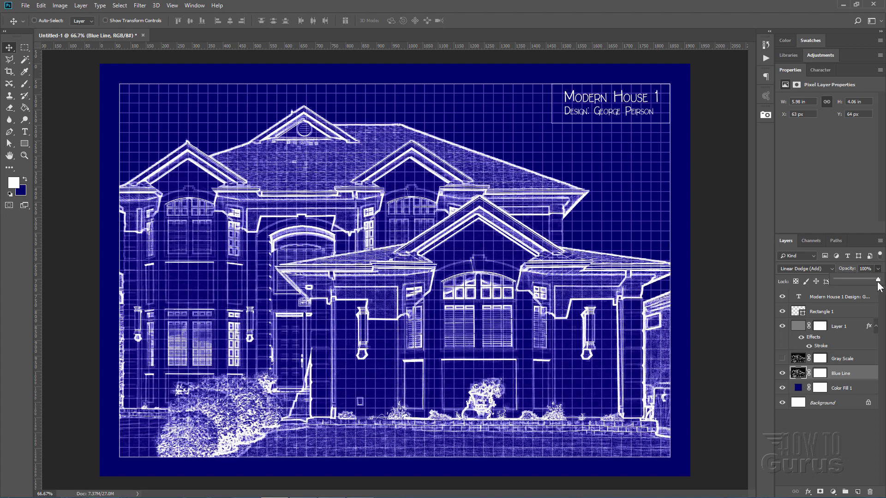